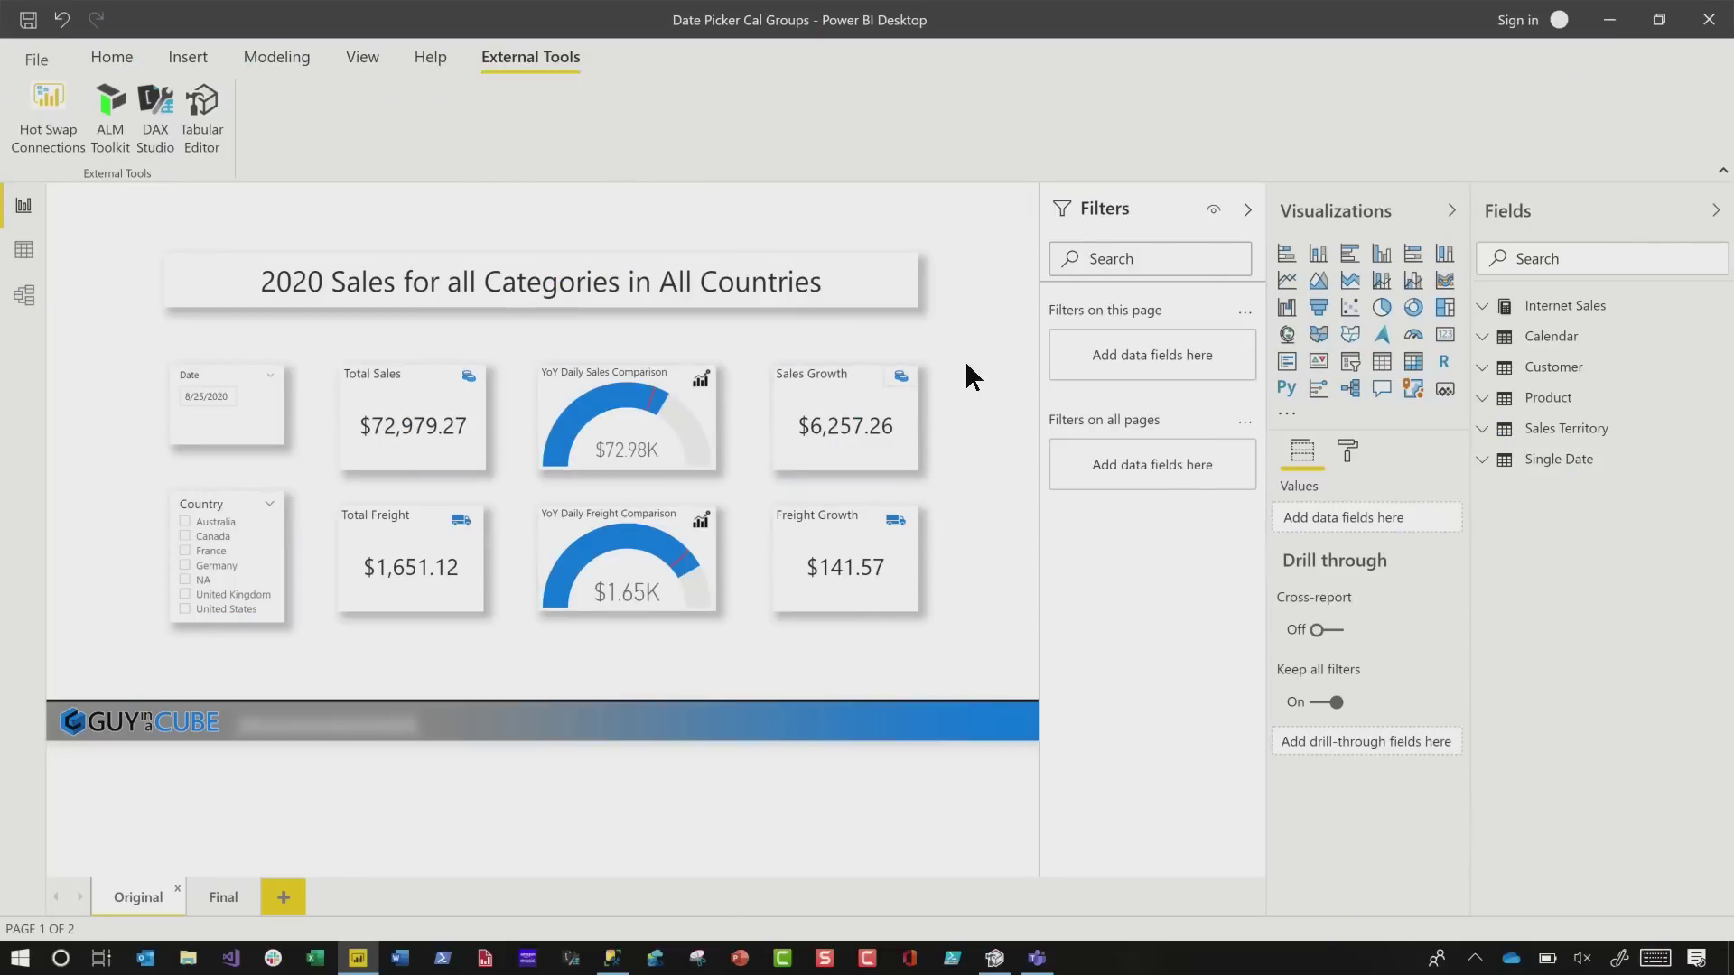
# Inspect the Date slicer's display style options, then deselect the slicer.
pyautogui.click(268, 442)
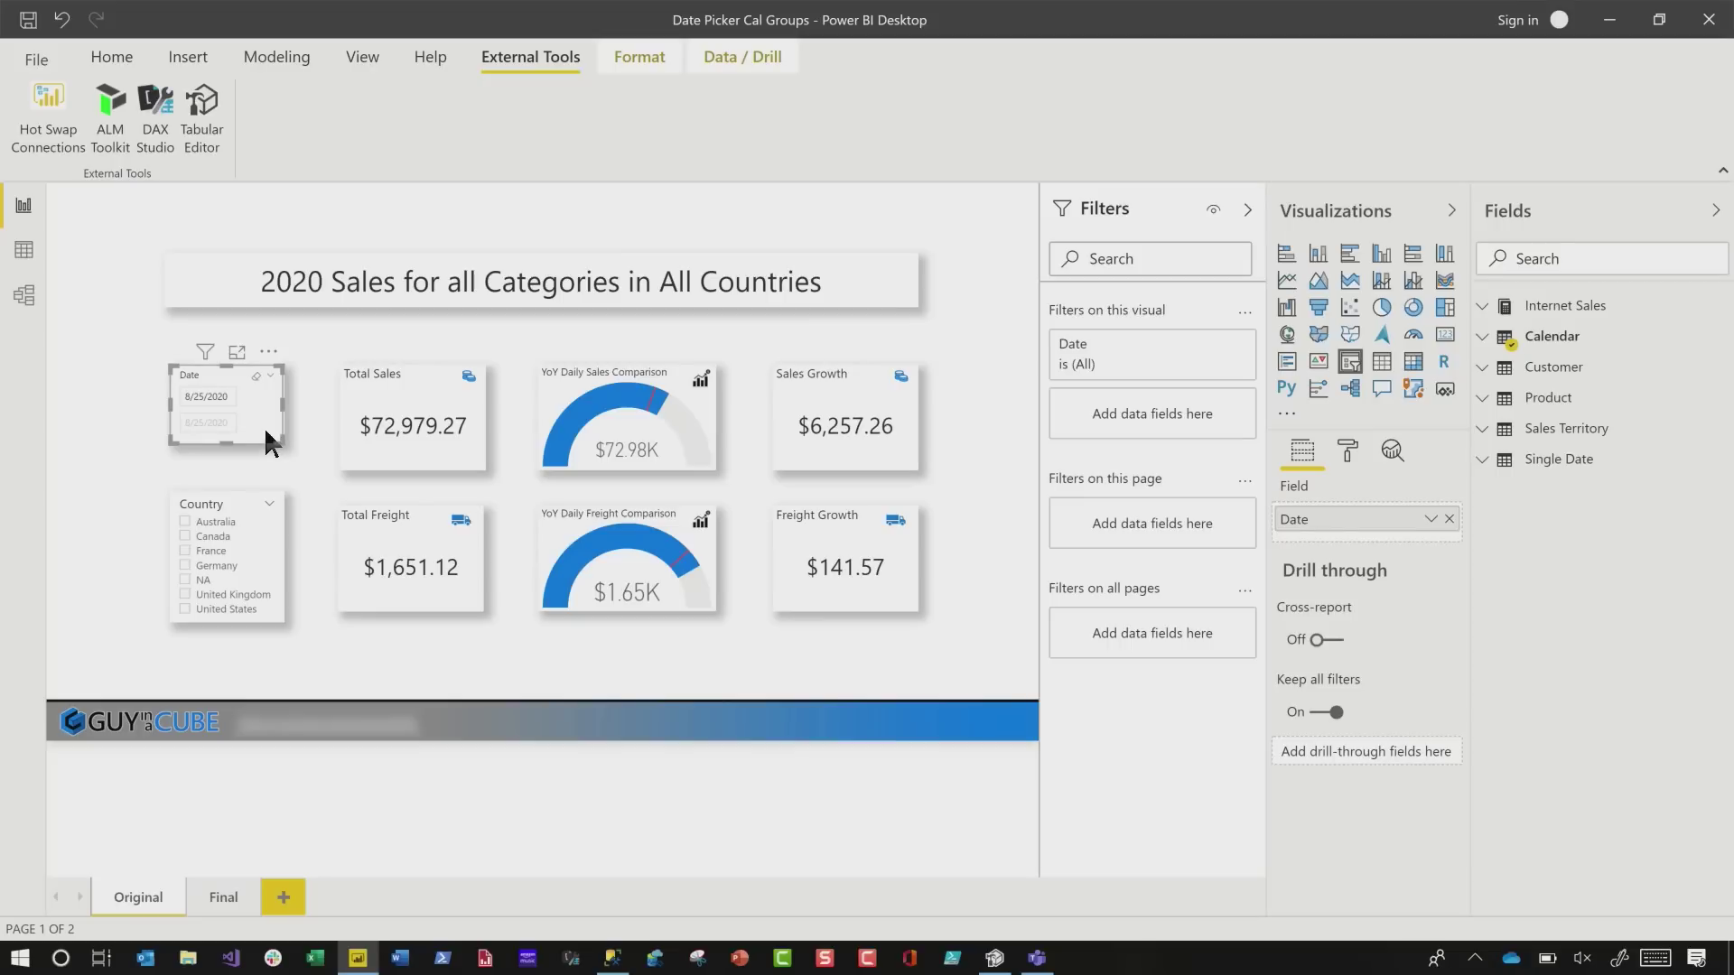
pyautogui.click(271, 379)
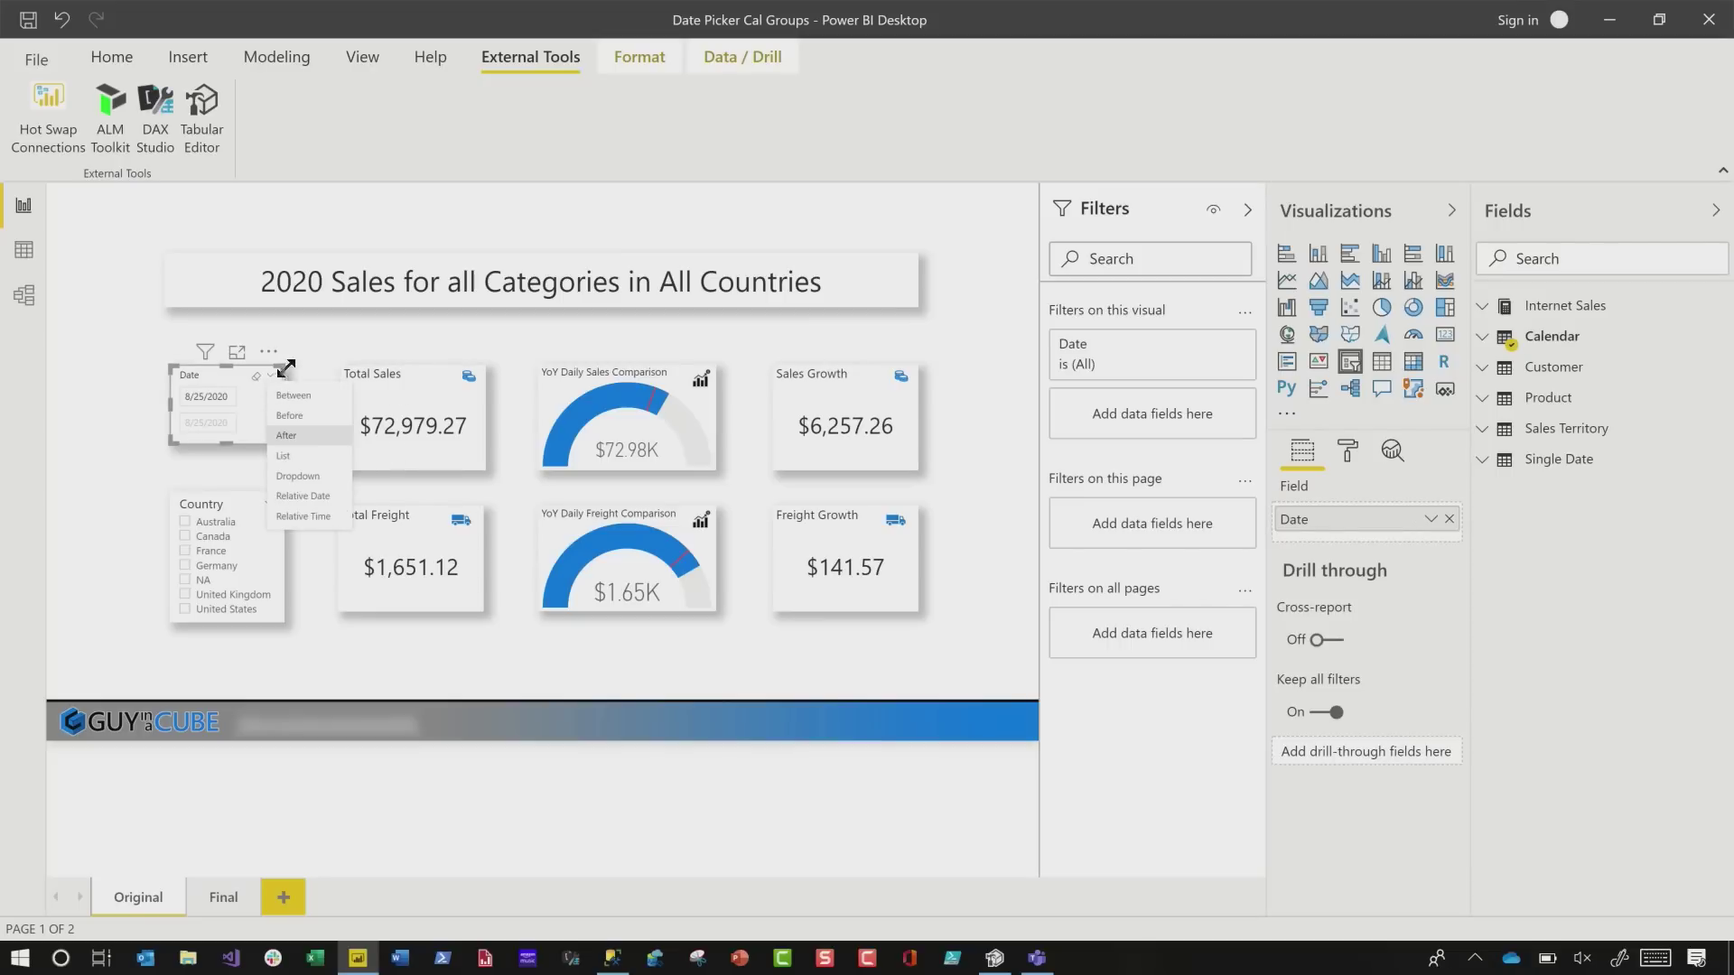
pyautogui.click(294, 363)
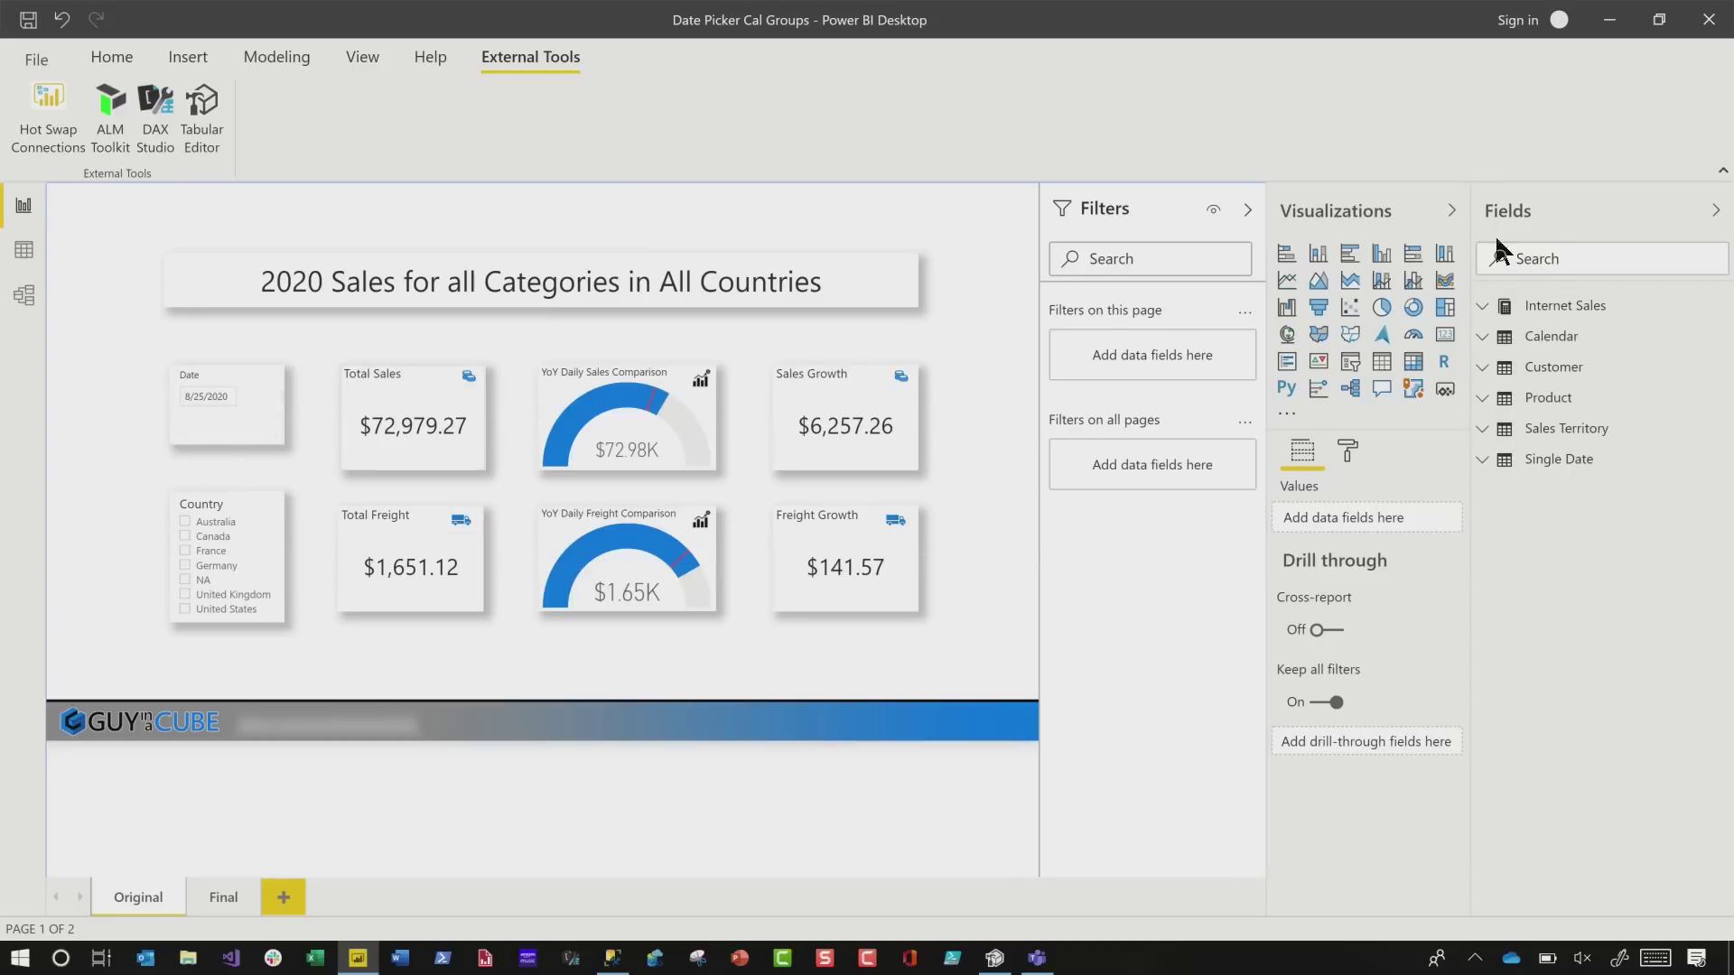
# Draft a new Internet Sales measure with the single-date Total Sales formula, then discard it.
pyautogui.rightClick(1539, 307)
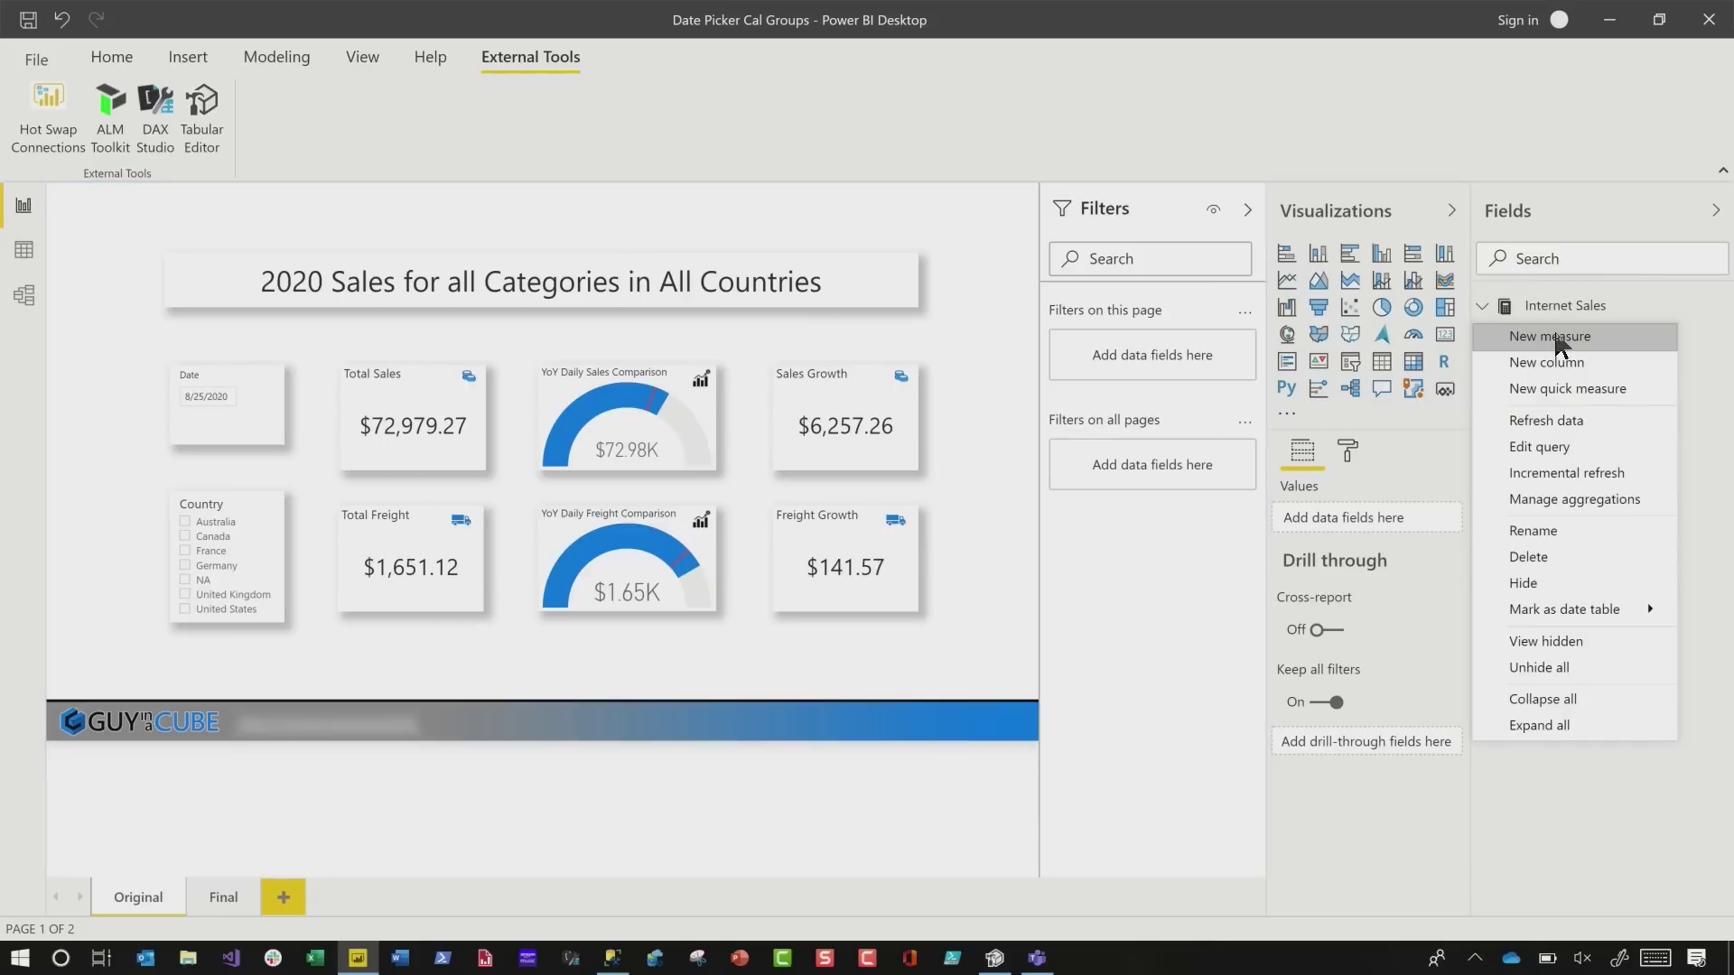
pyautogui.click(1555, 335)
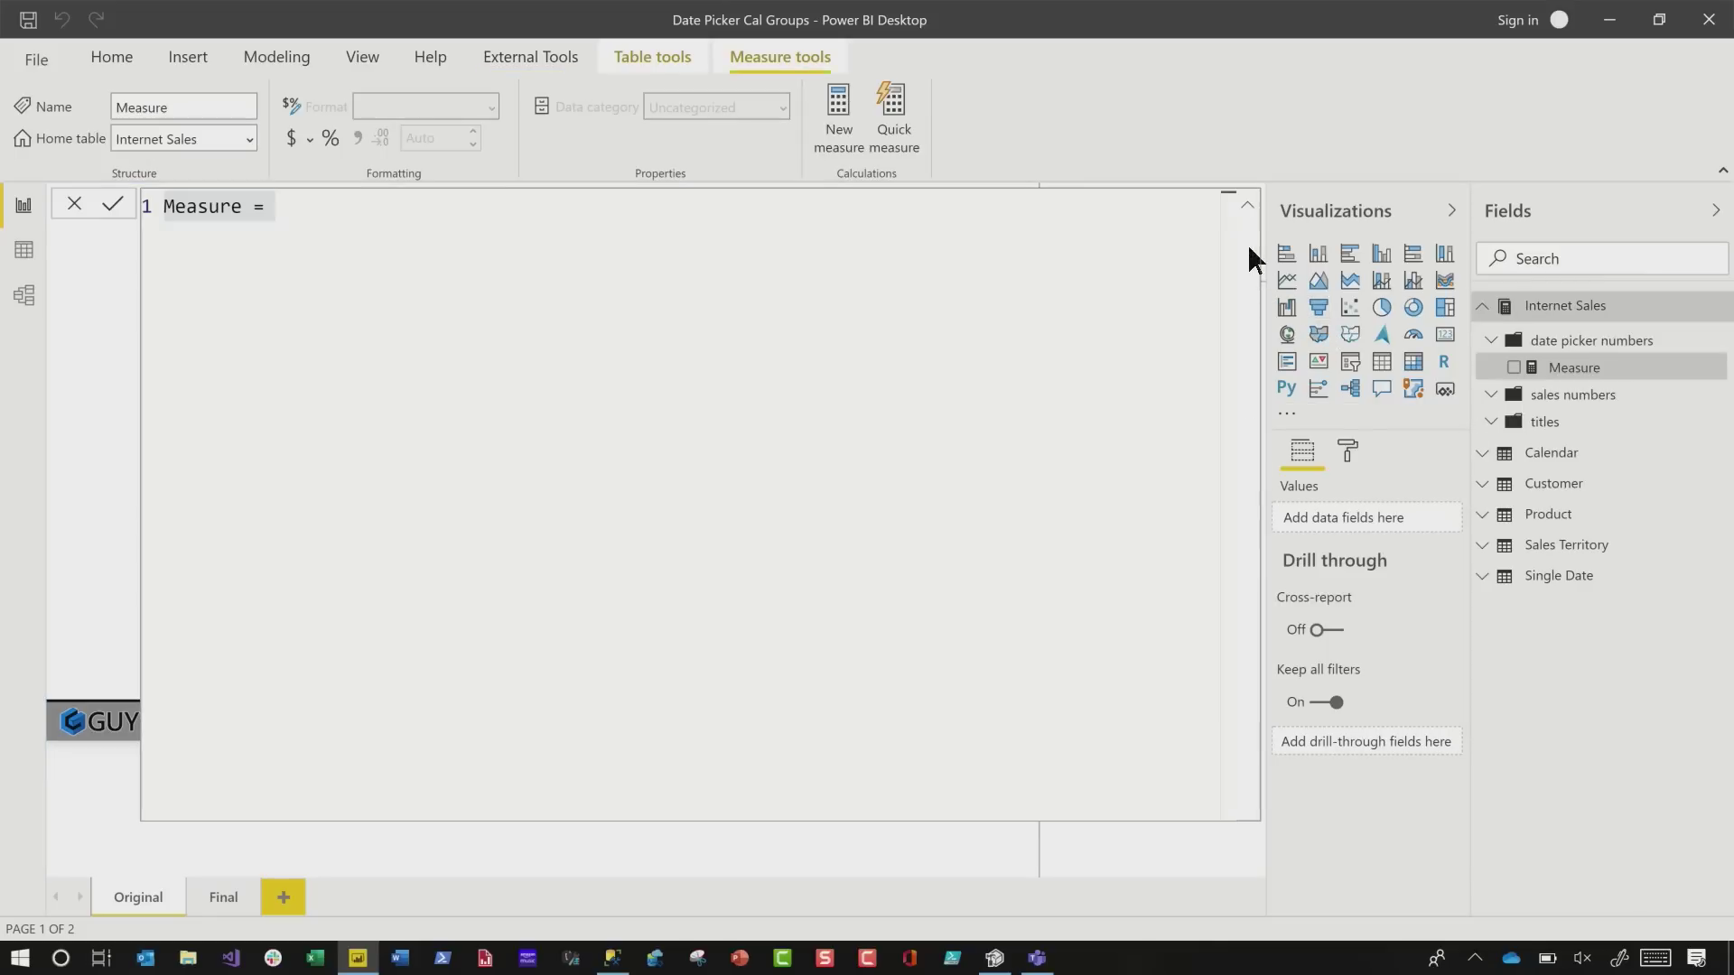
pyautogui.click(531, 301)
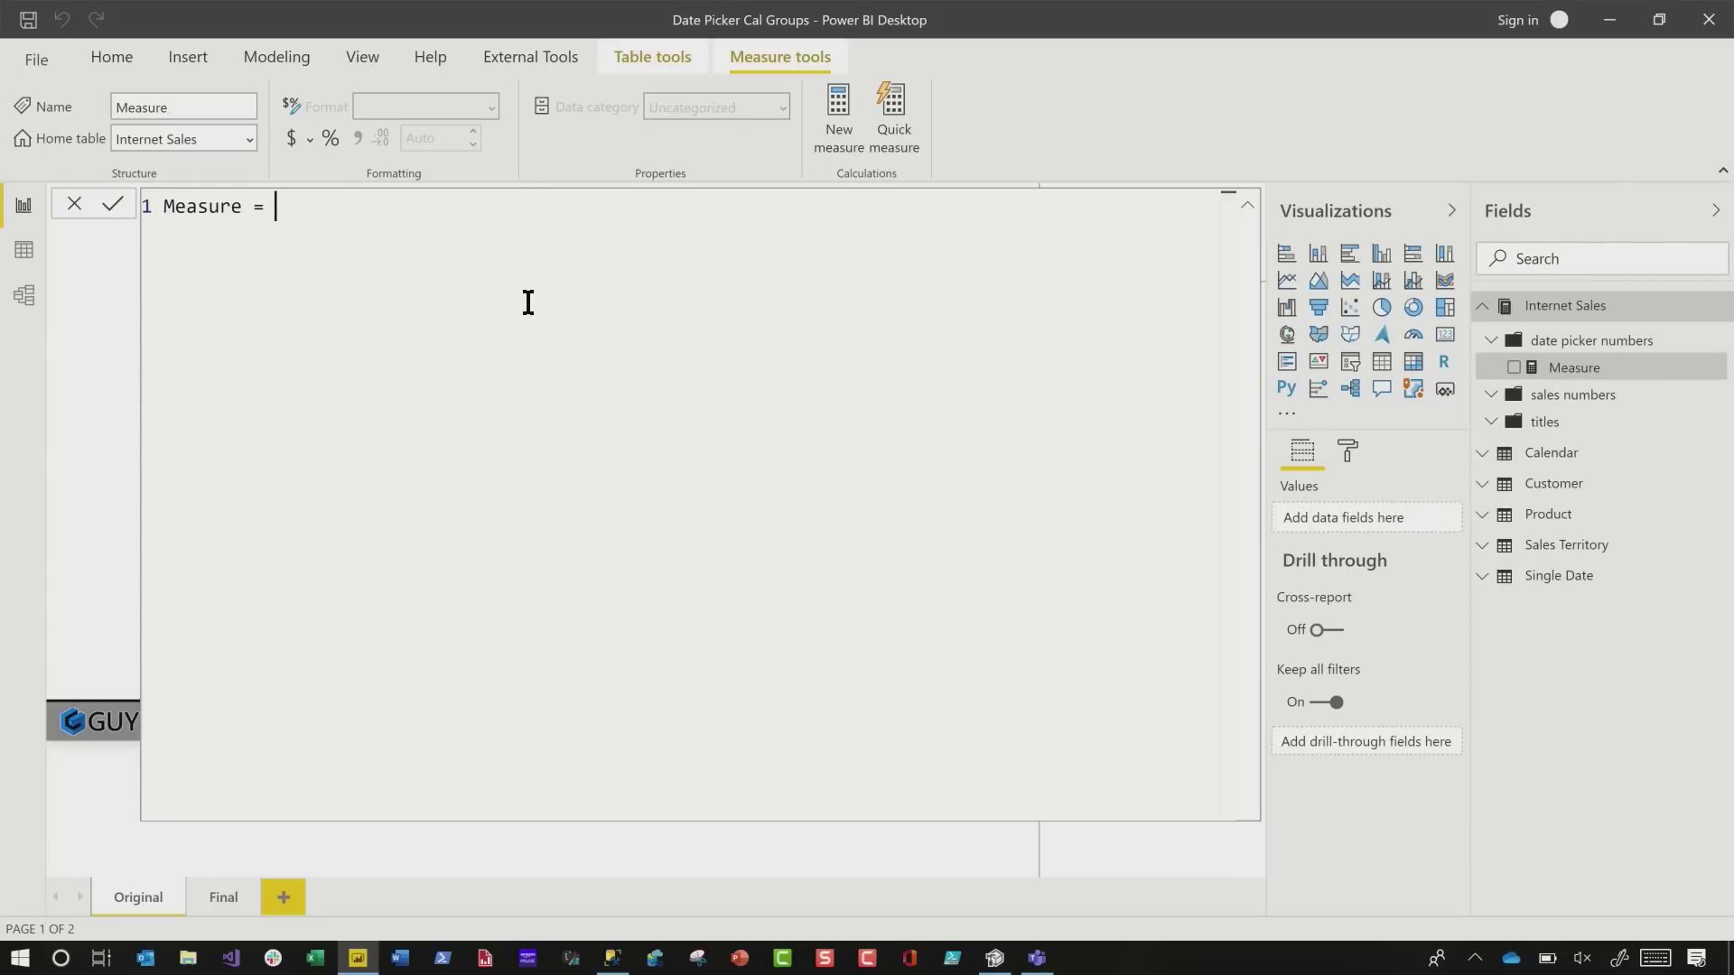
pyautogui.hotkey('shift', 'Return')
pyautogui.write("VAR _sd =     MIN ( 'Calendar'[Date] ) RETURN     CALCULATE ( [Total Sales], TREATAS ( { _sd }, 'Calendar'[Date] ) )")
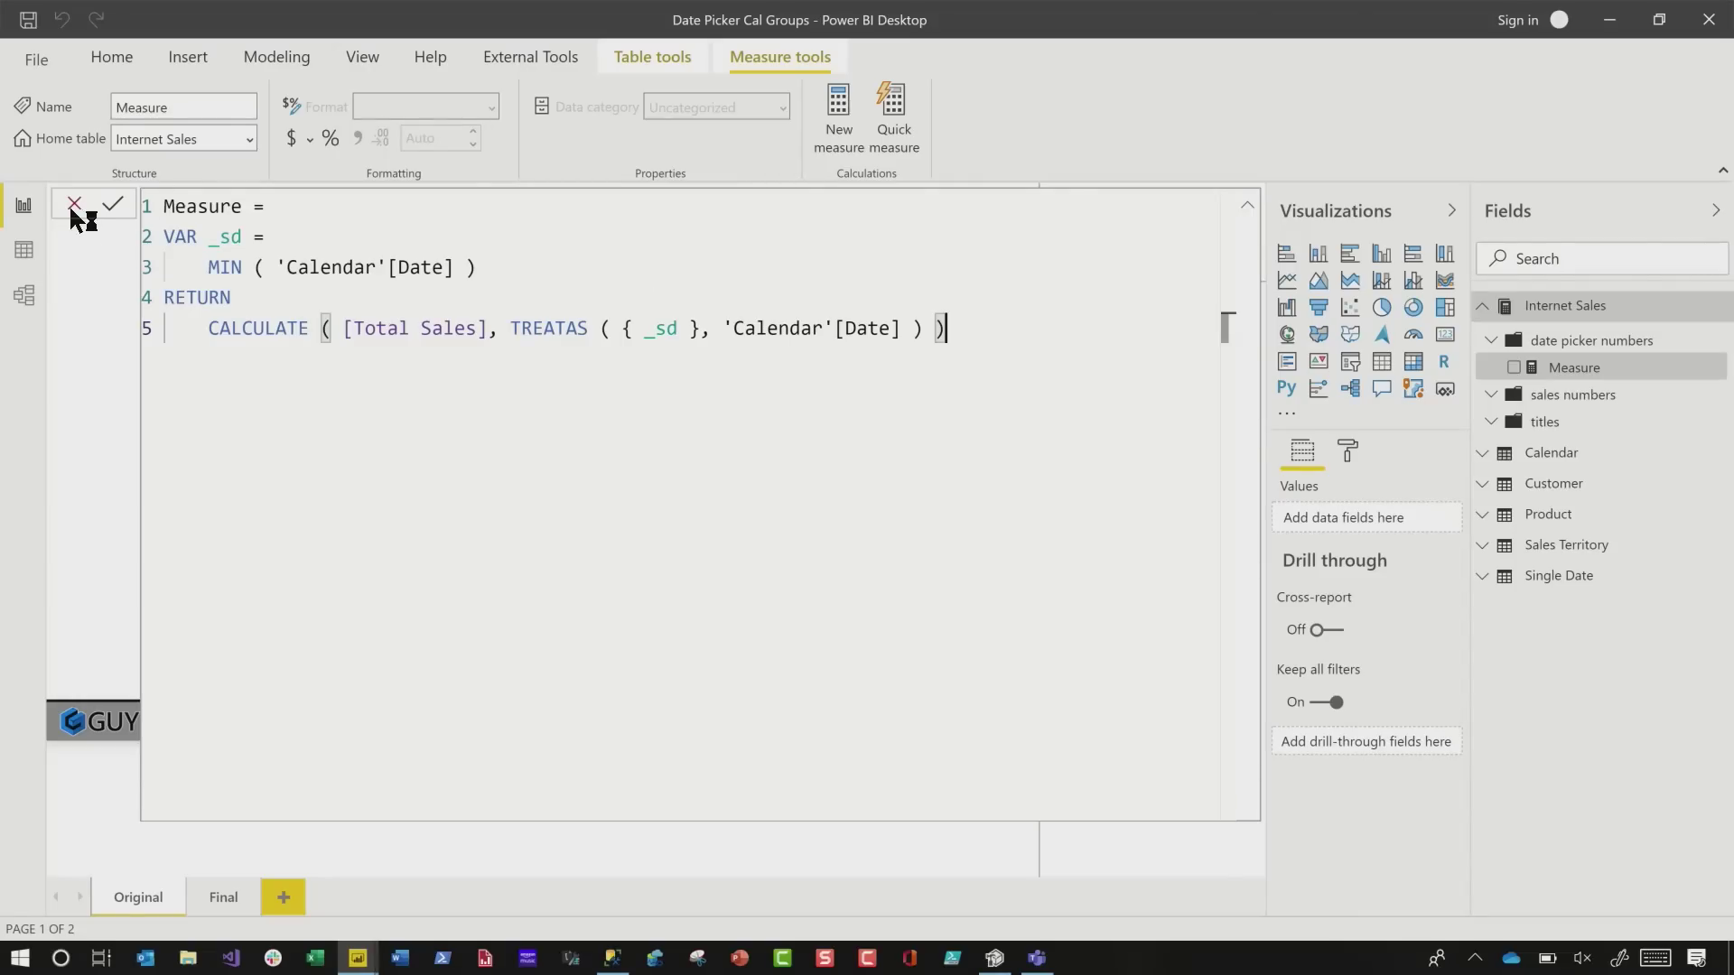
pyautogui.click(73, 206)
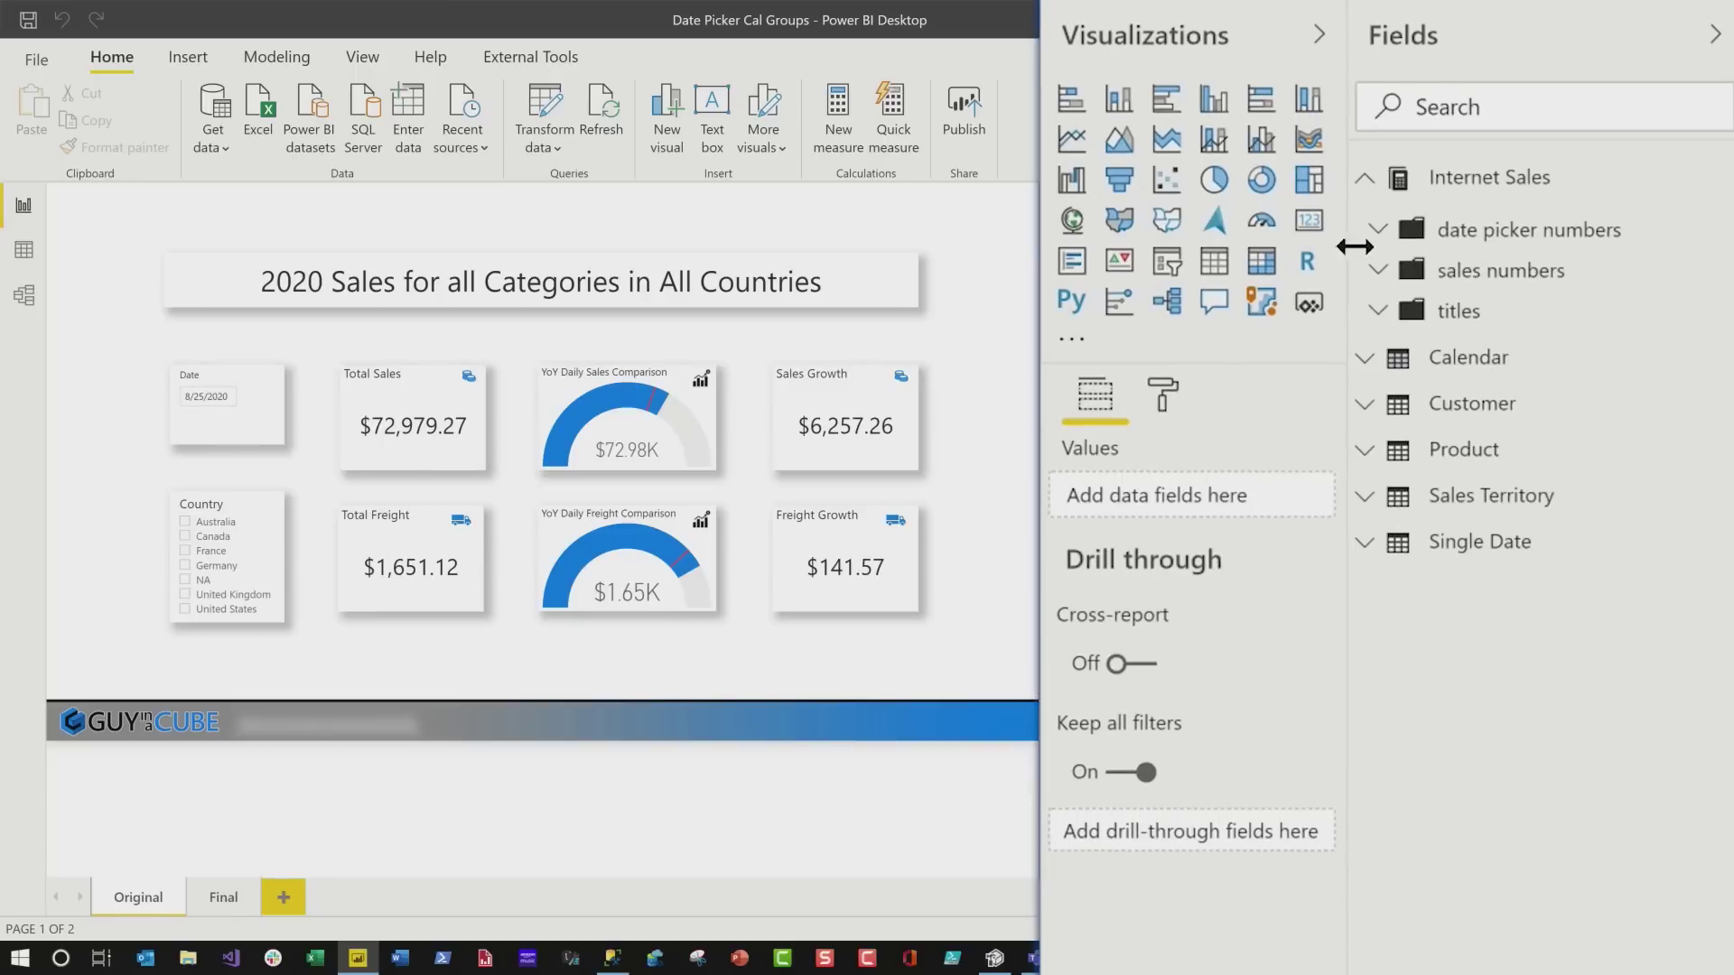
# Expand the sales numbers folder and review date picker numbers, leaving that folder collapsed.
pyautogui.click(1378, 270)
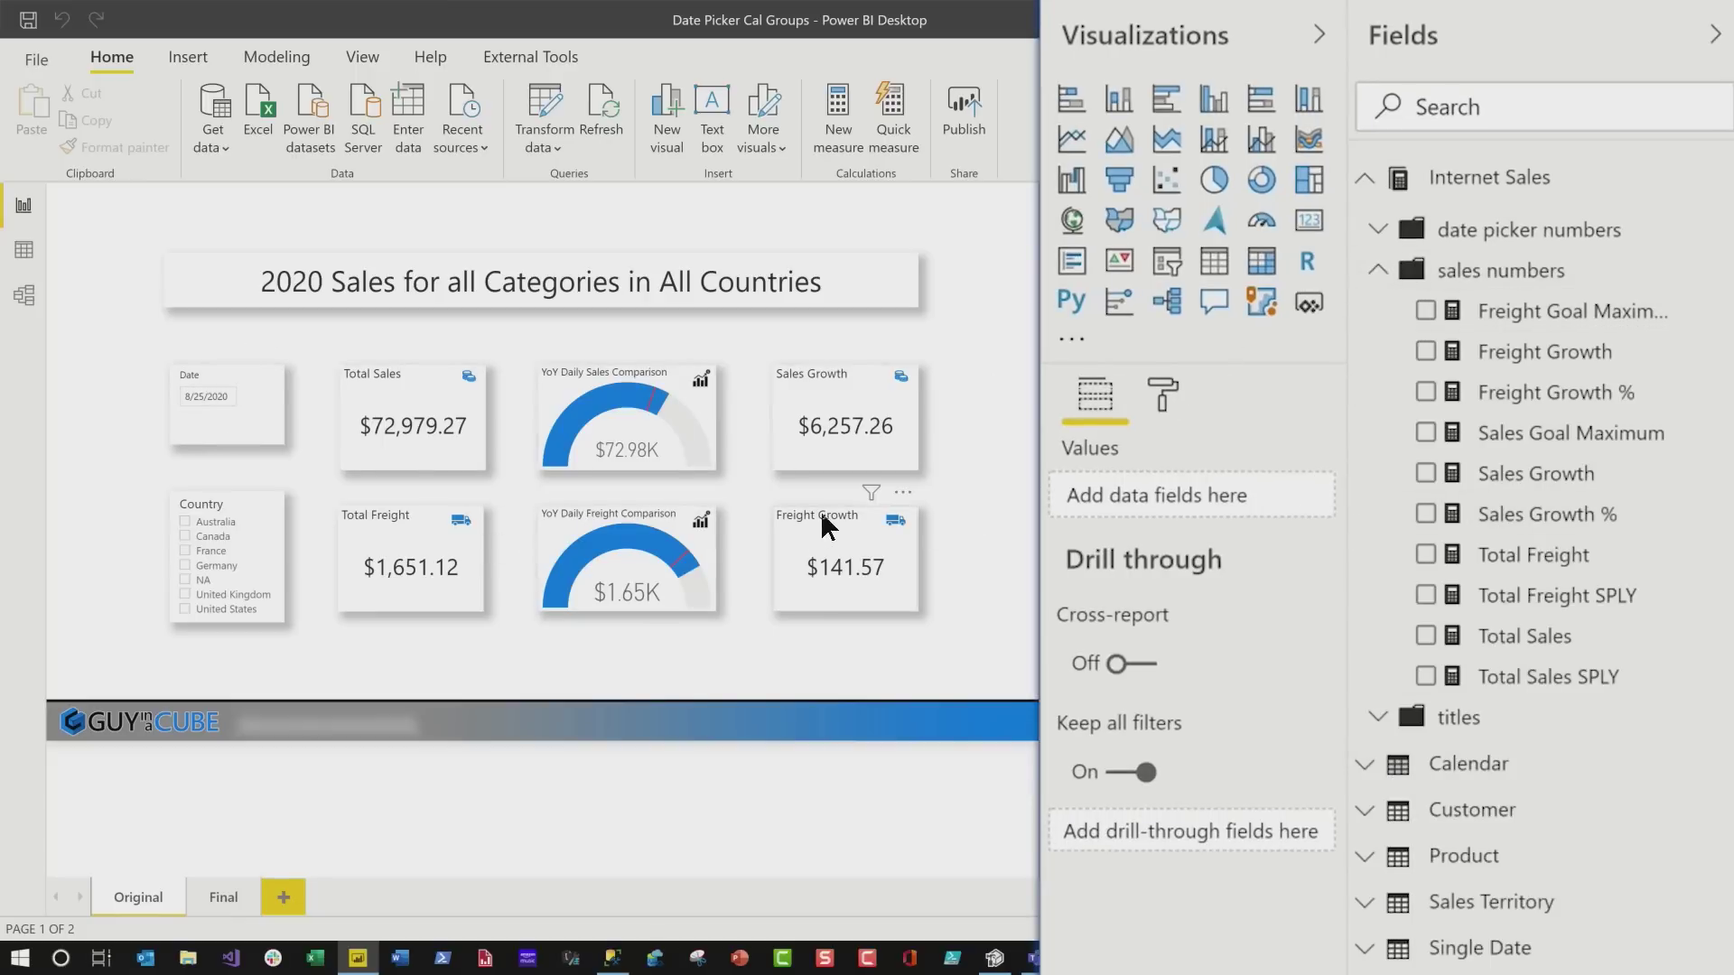
pyautogui.click(1381, 231)
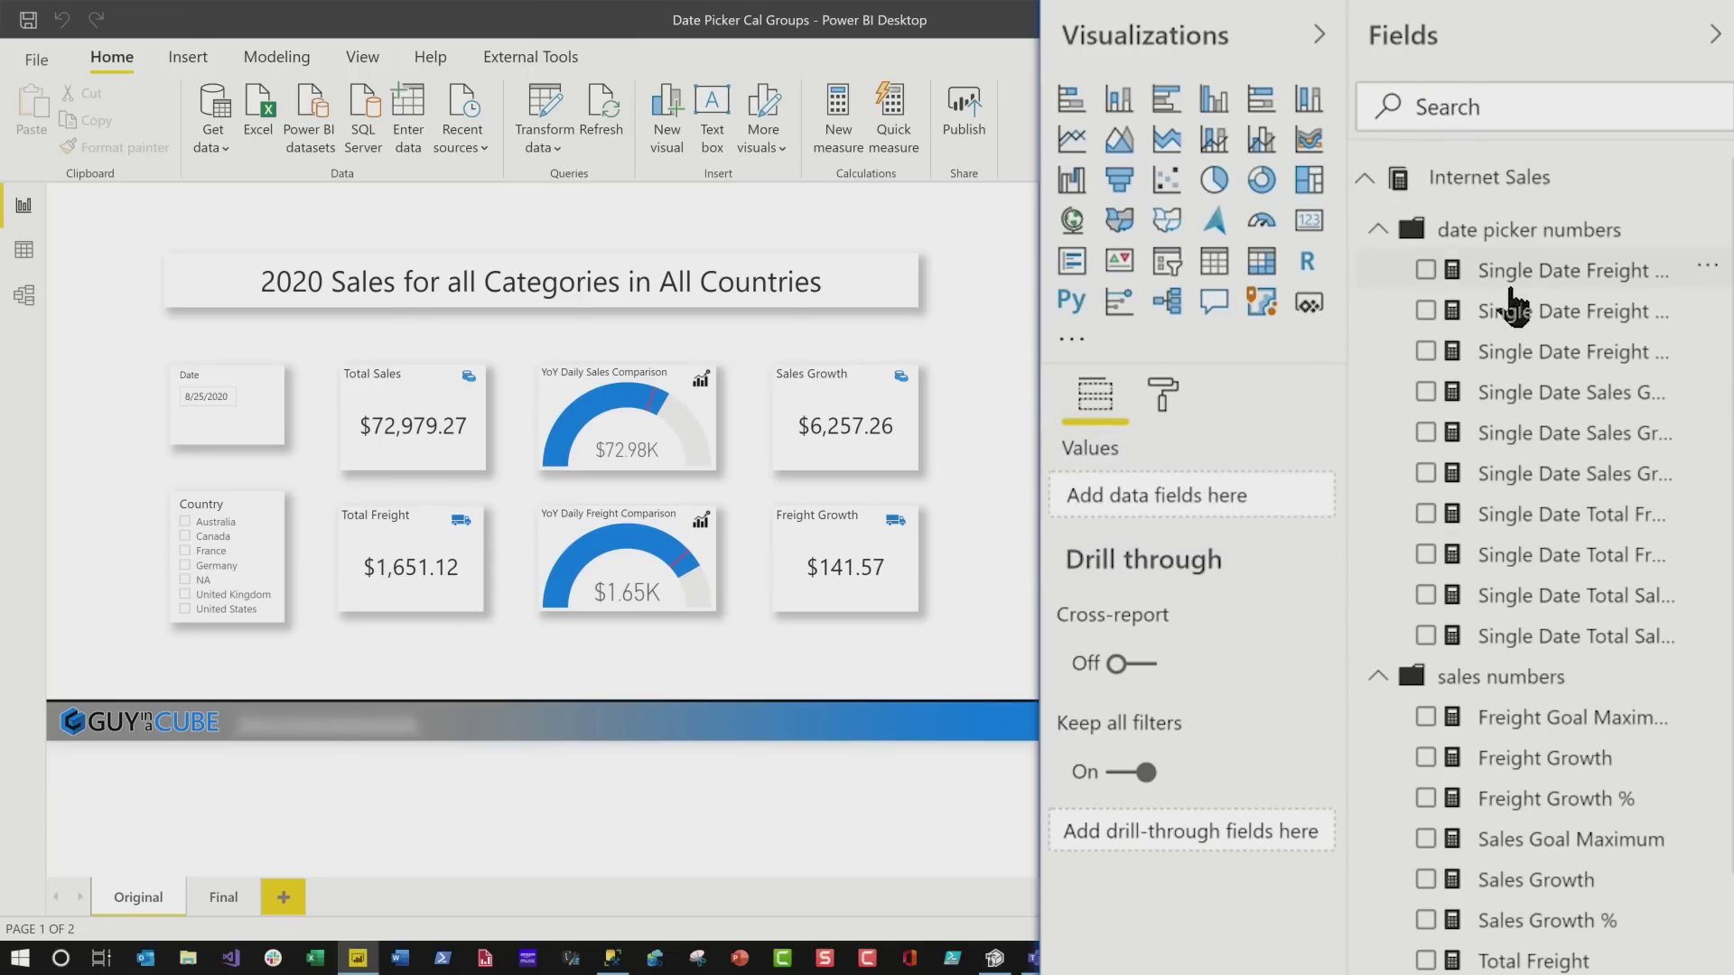
pyautogui.click(1377, 231)
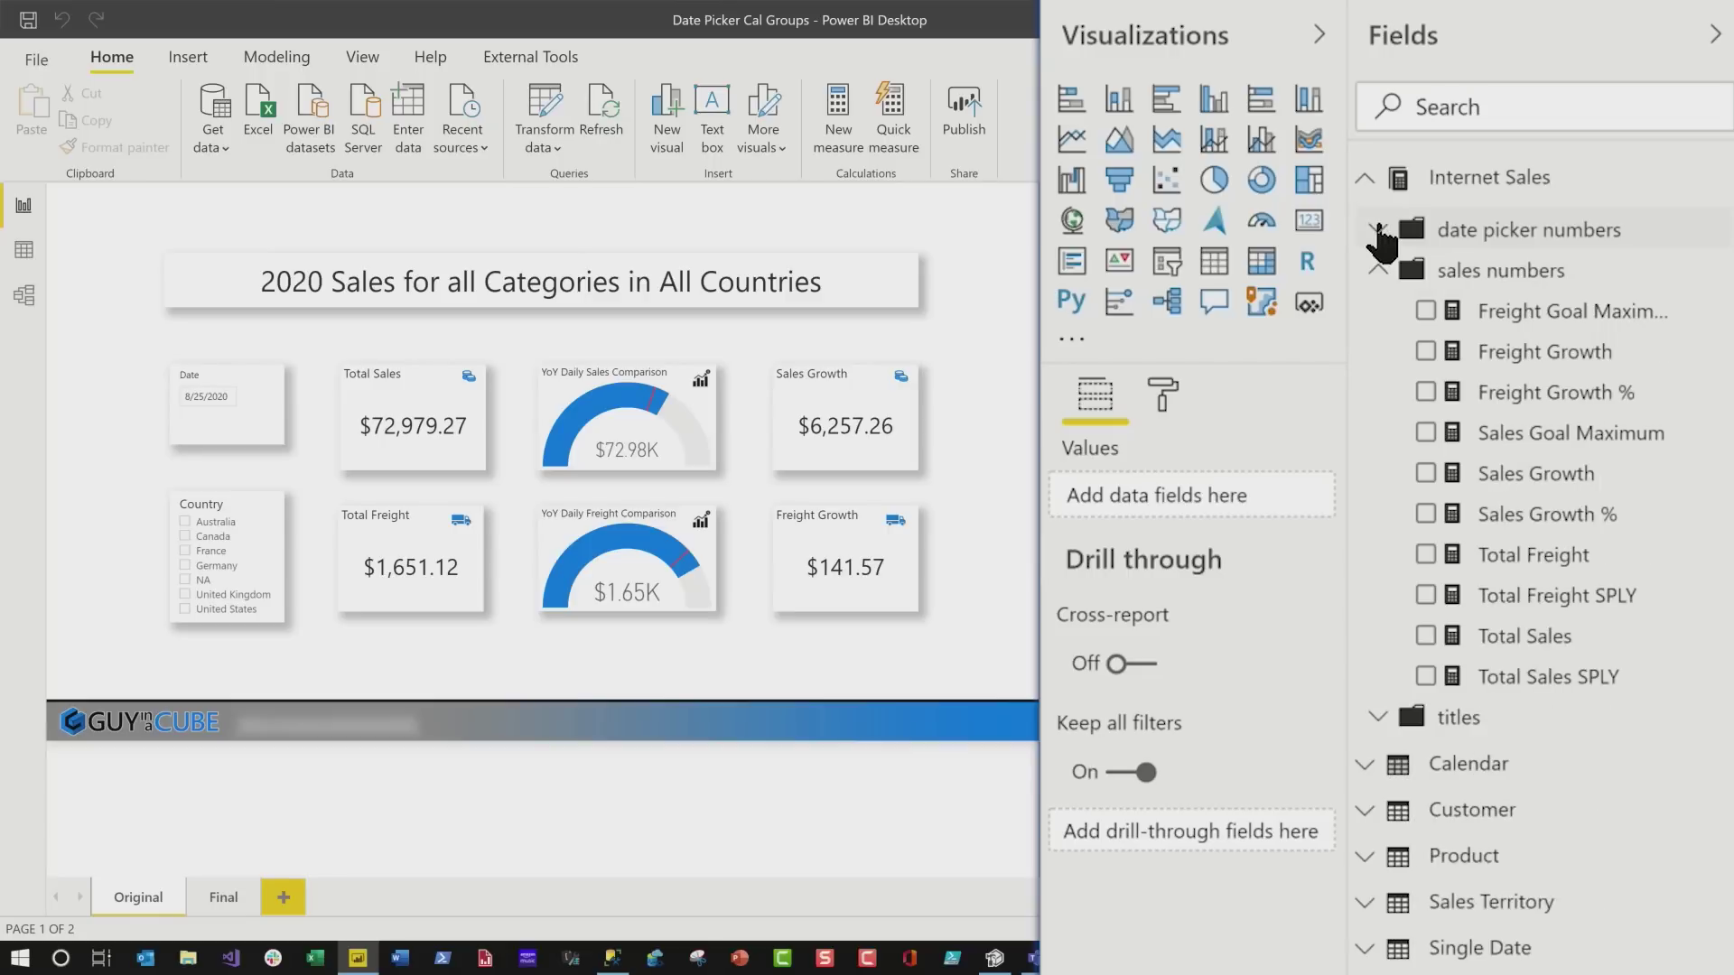
pyautogui.click(1377, 231)
pyautogui.click(1377, 233)
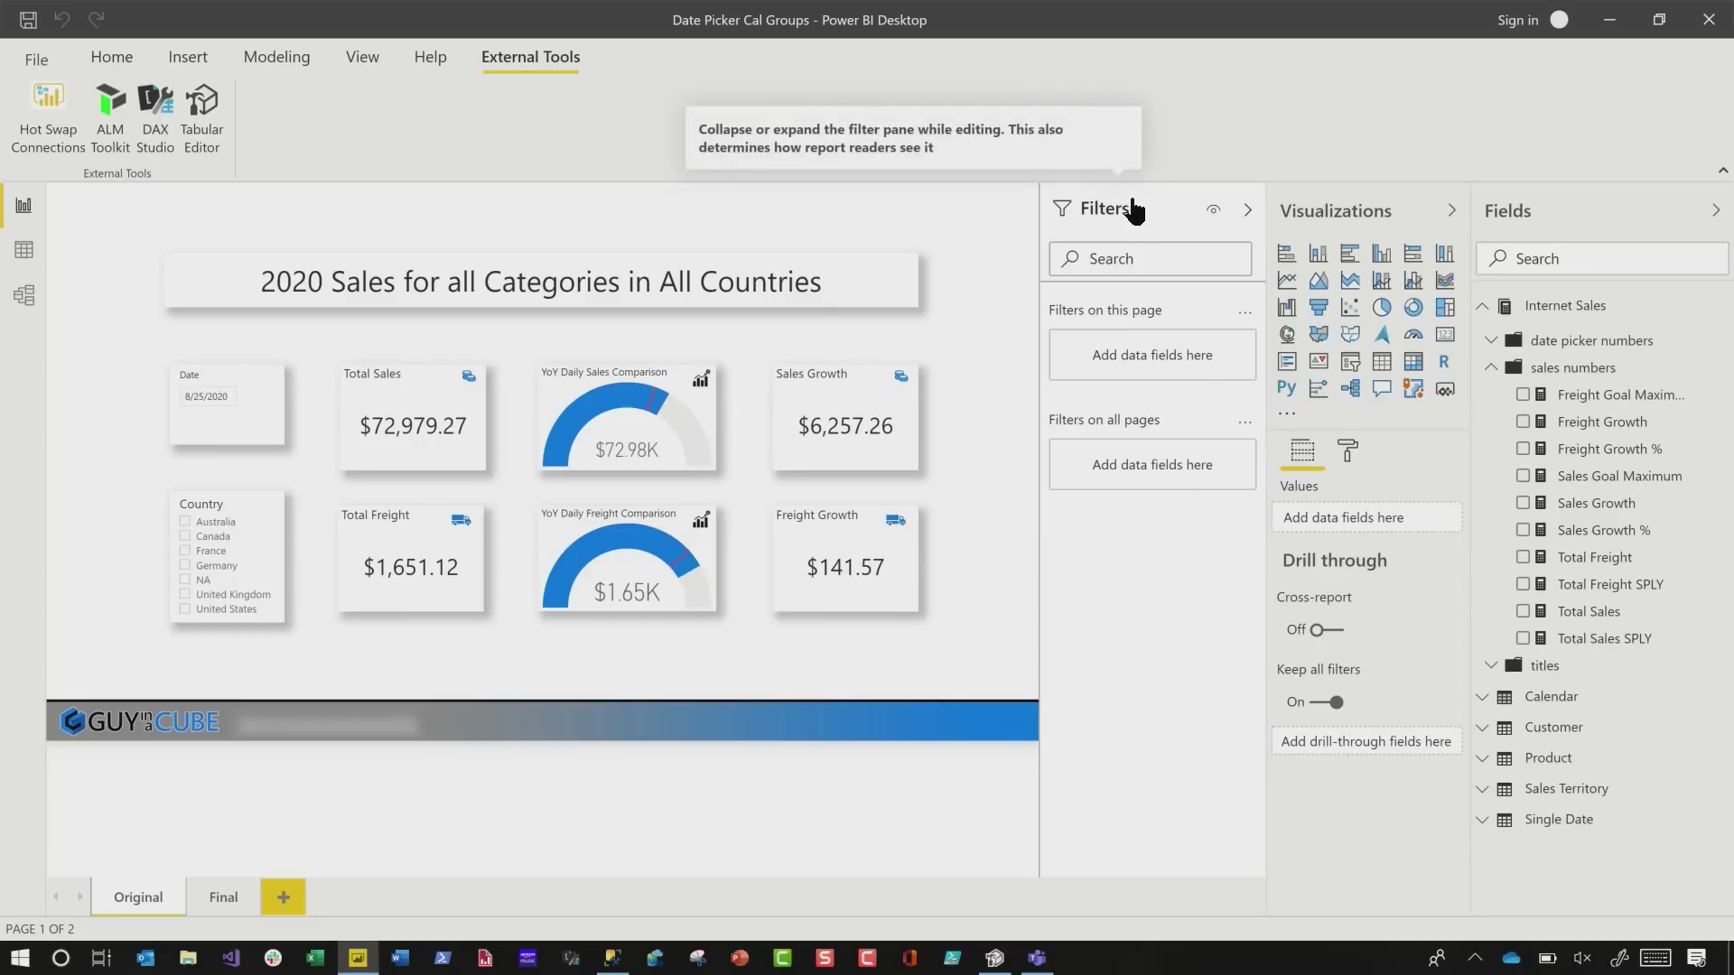
# In Tabular Editor, create a new calculation group named 'The Date Picker'.
pyautogui.click(215, 112)
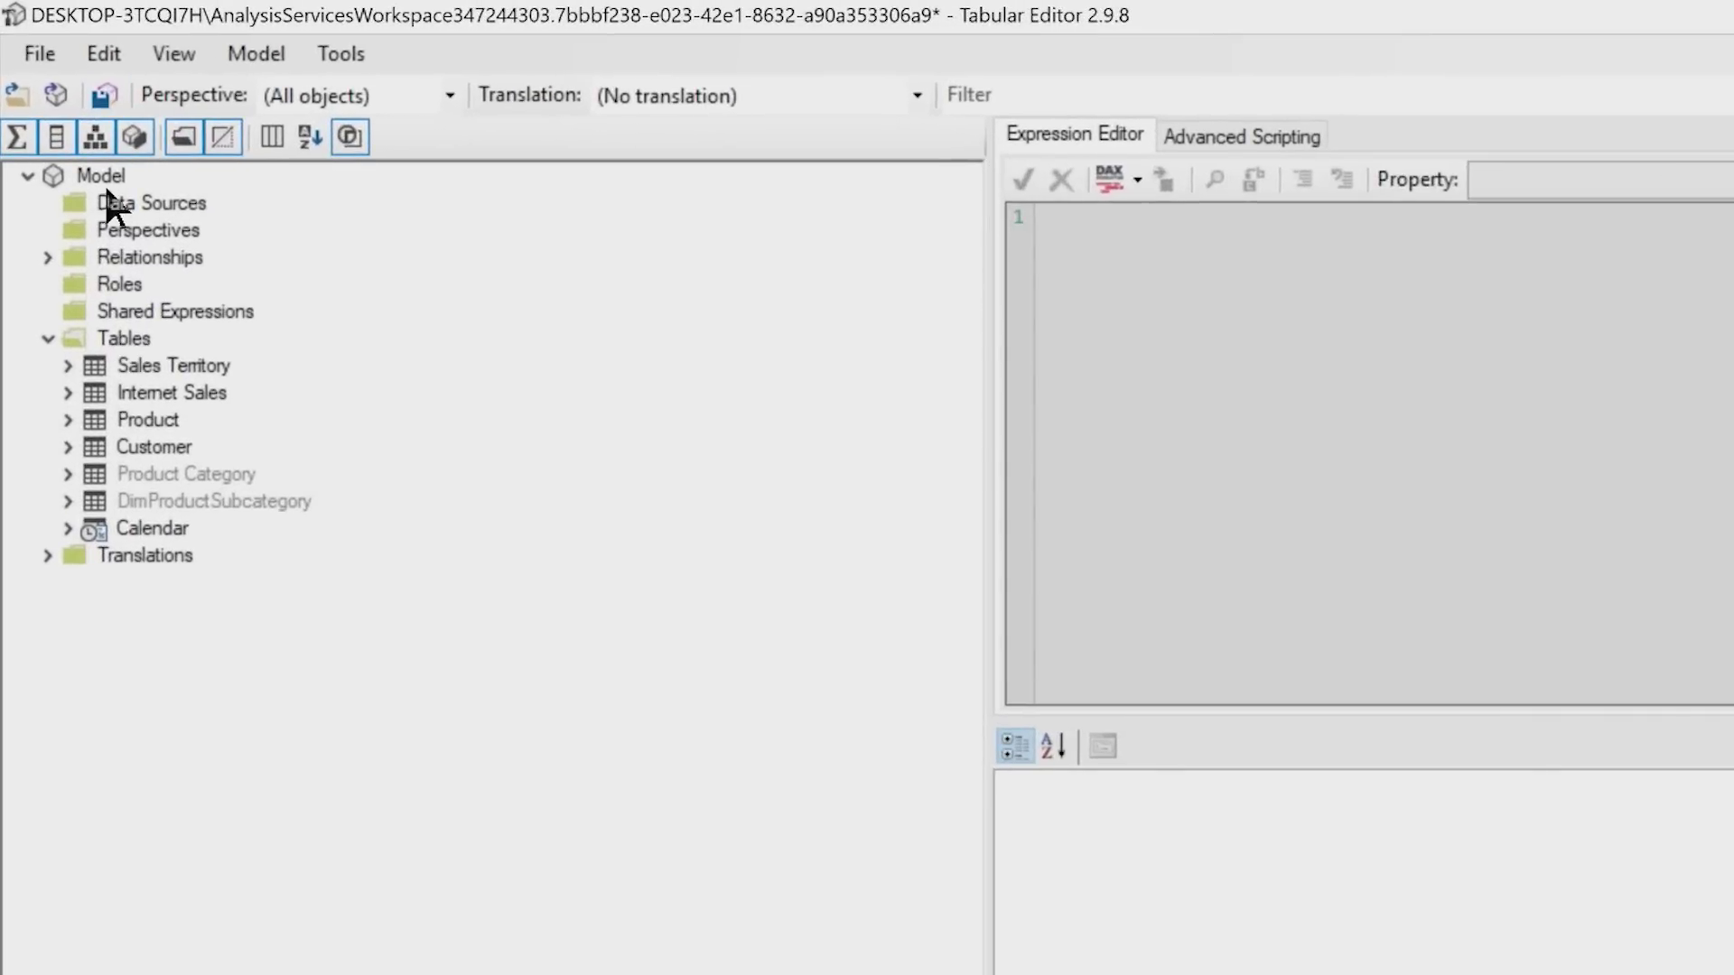
pyautogui.rightClick(125, 343)
pyautogui.moveTo(321, 406)
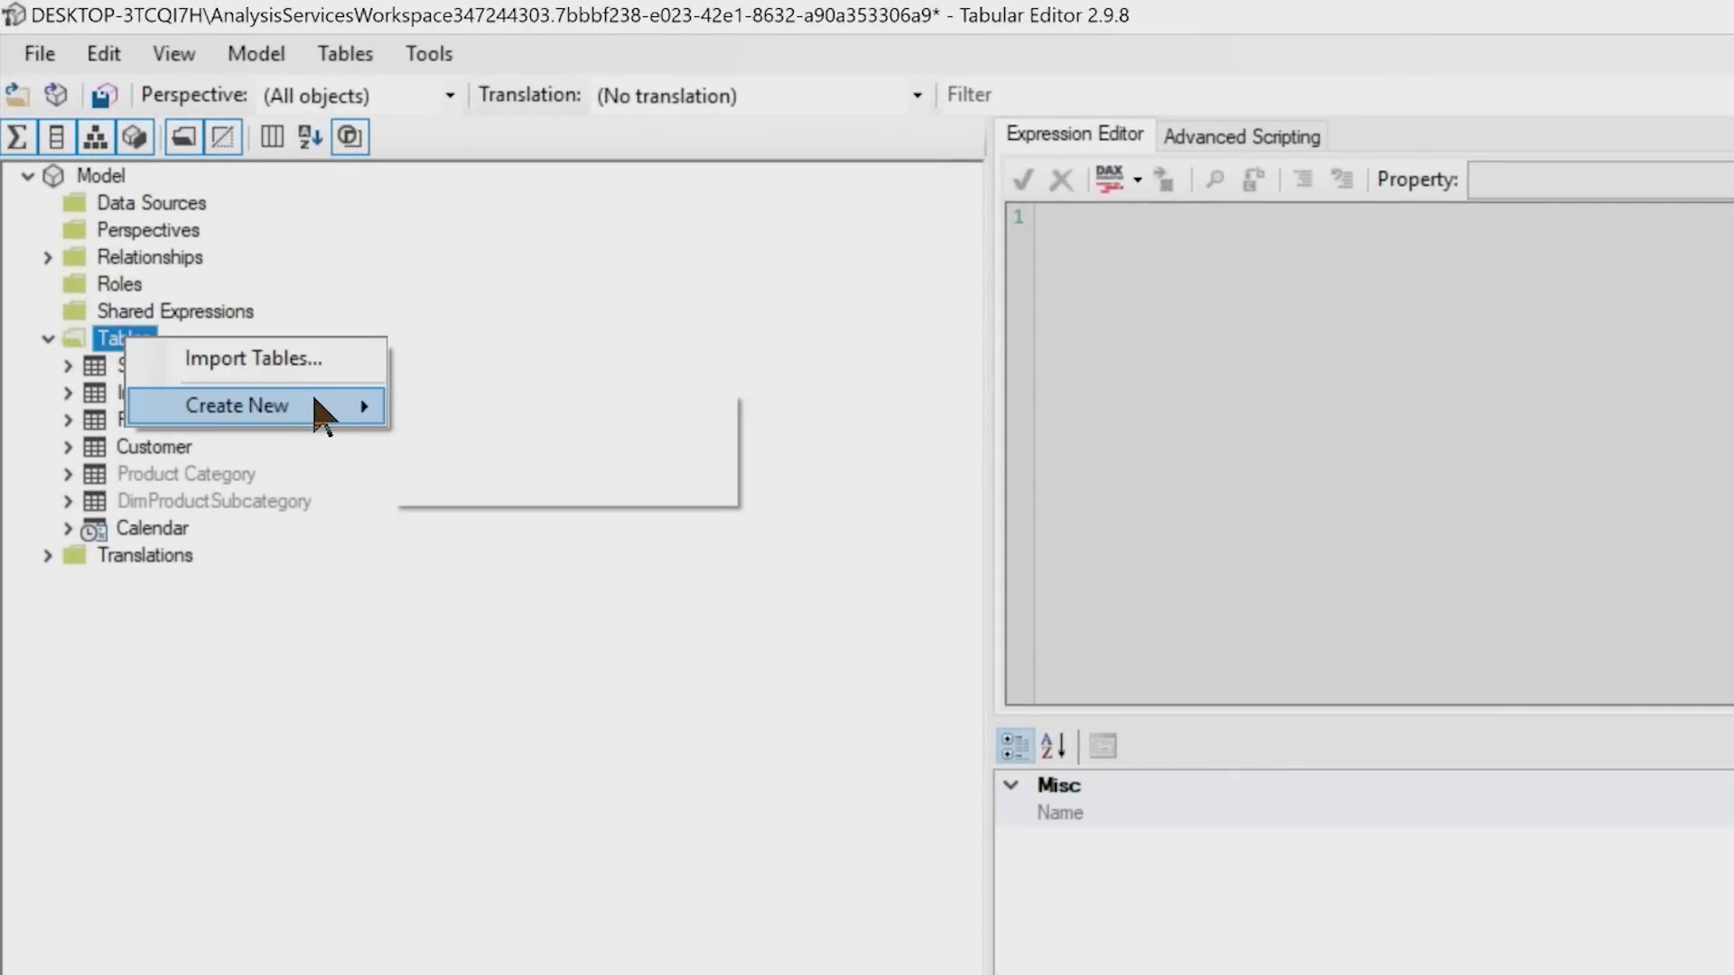
pyautogui.click(652, 484)
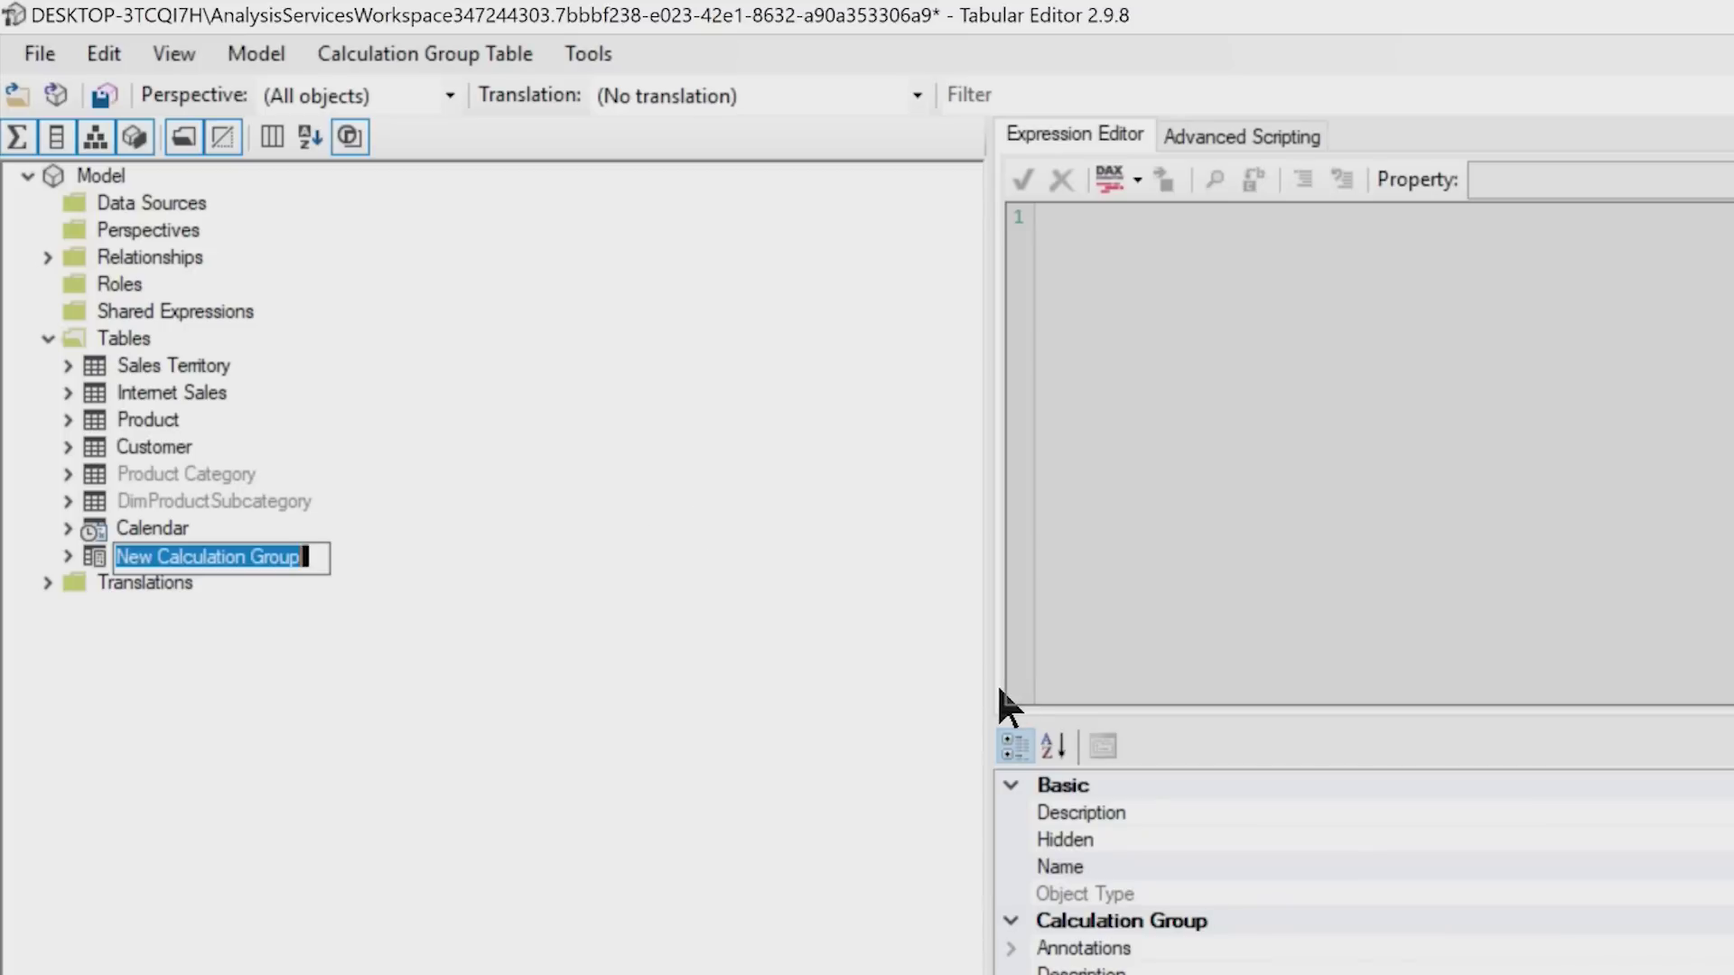
pyautogui.write('The Date Picker')
pyautogui.press('Return')
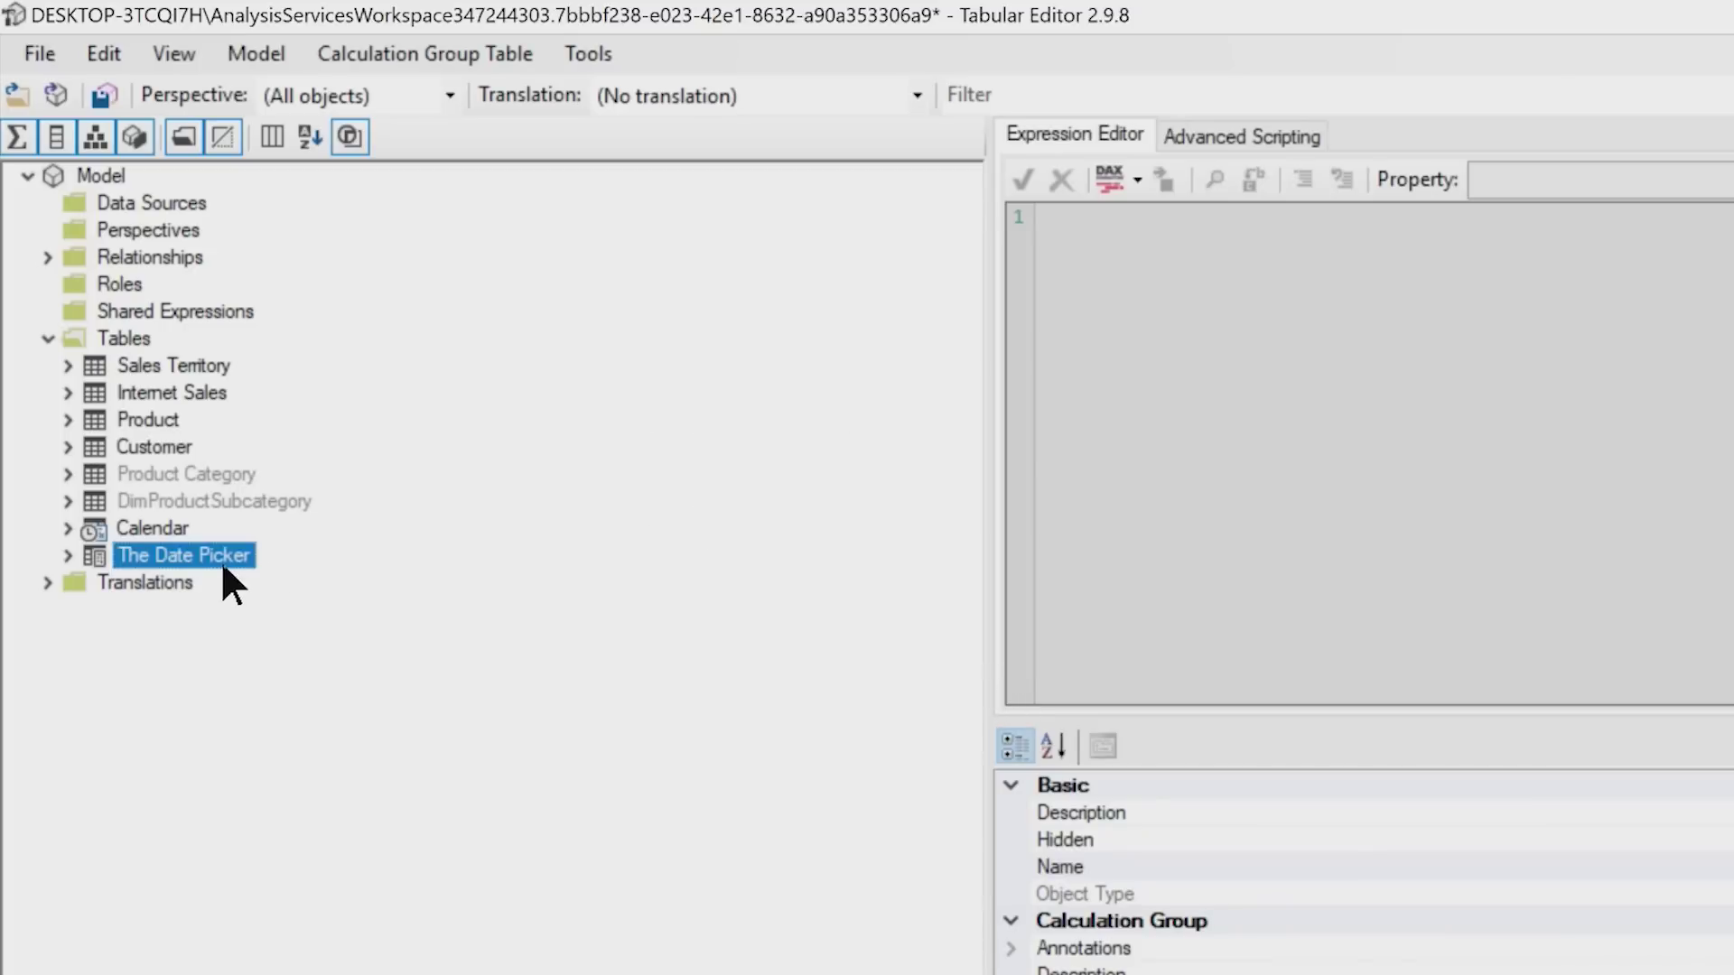
# Add a 'Single Date' calculation item to The Date Picker and paste its DAX expression.
pyautogui.rightClick(200, 570)
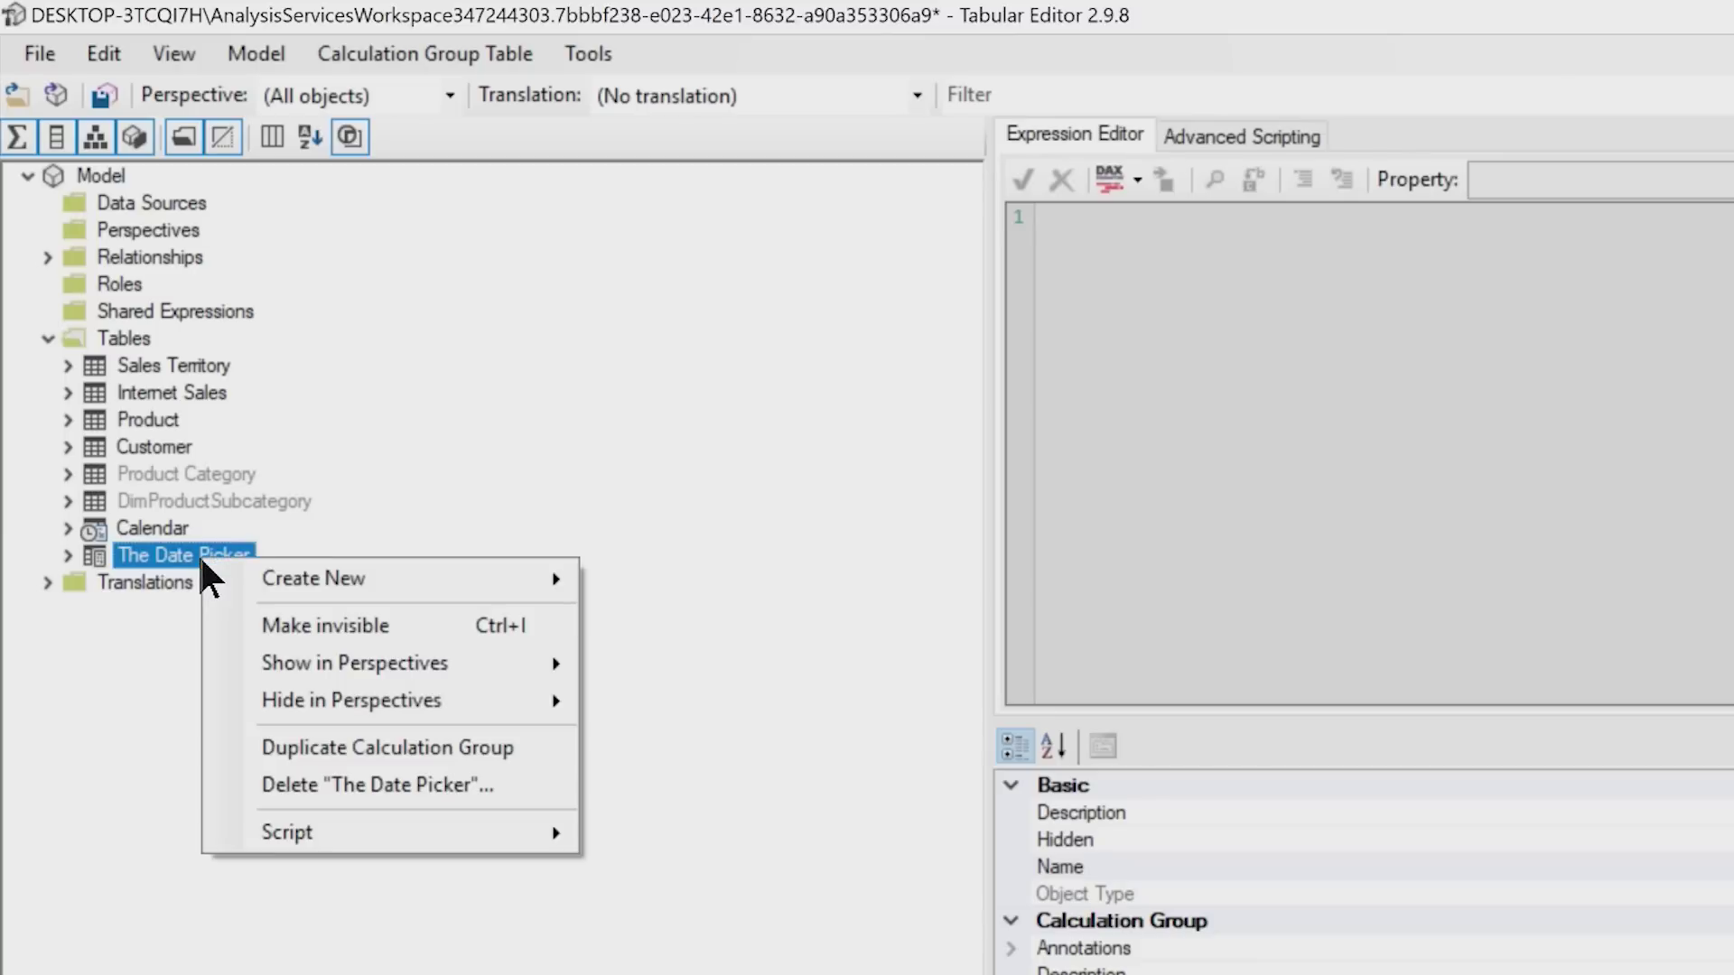
pyautogui.moveTo(298, 578)
pyautogui.click(632, 583)
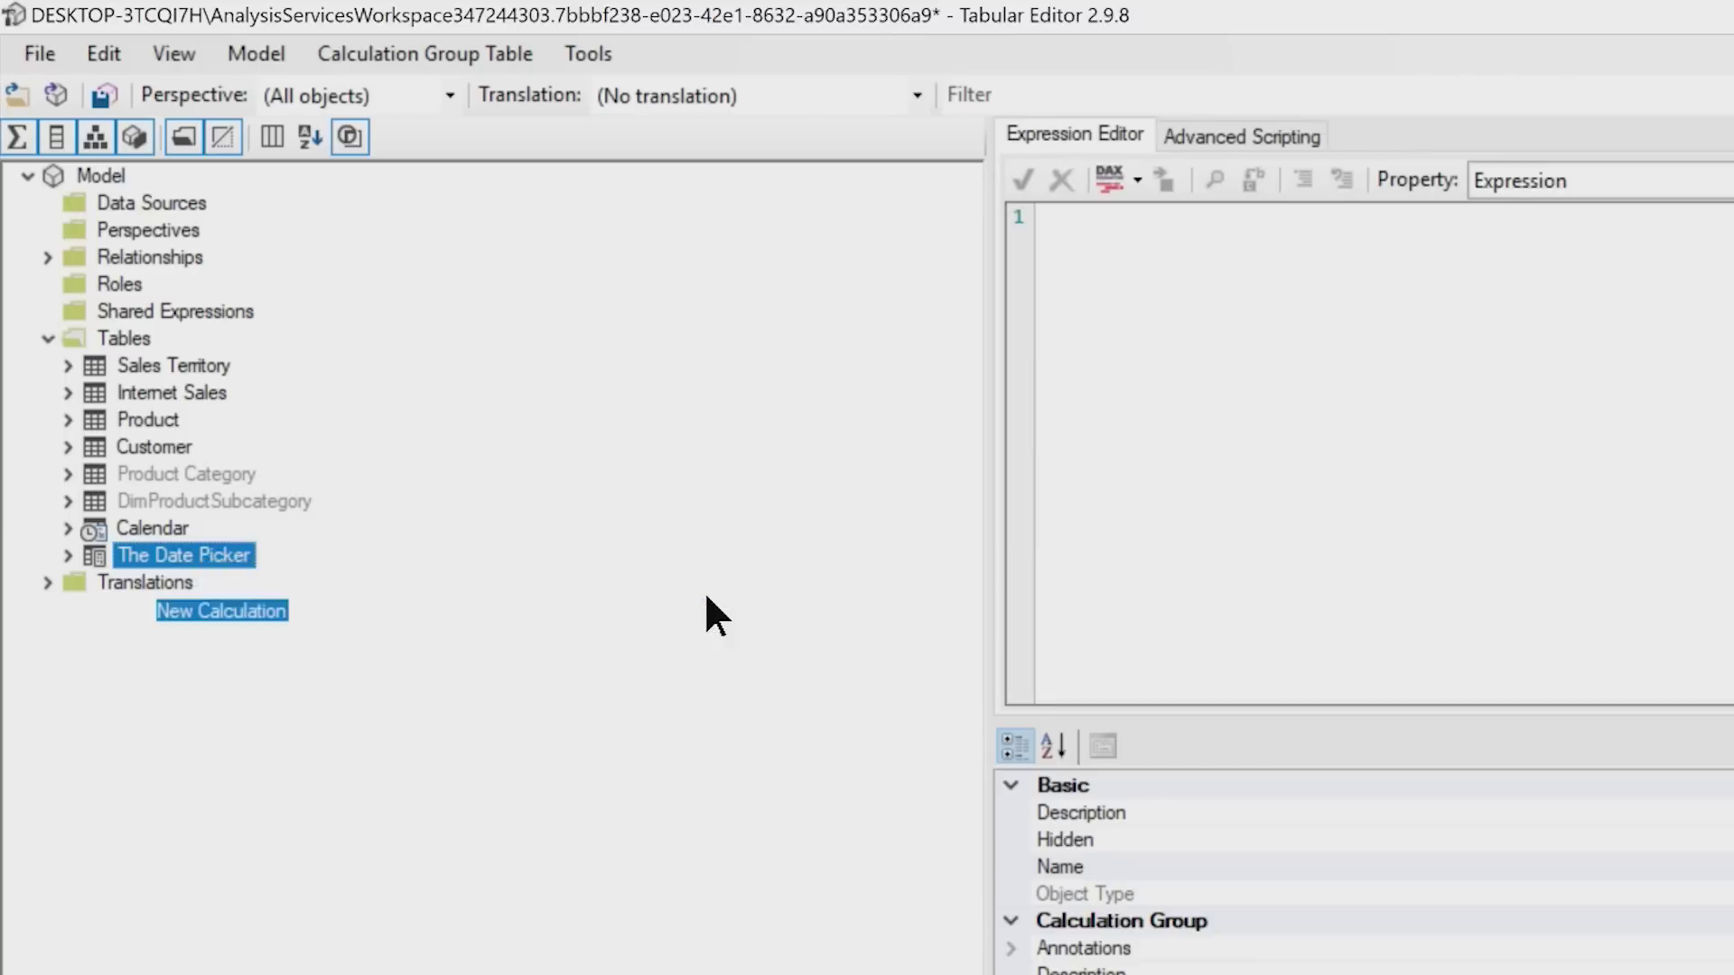
pyautogui.write('Single Date')
pyautogui.press('Return')
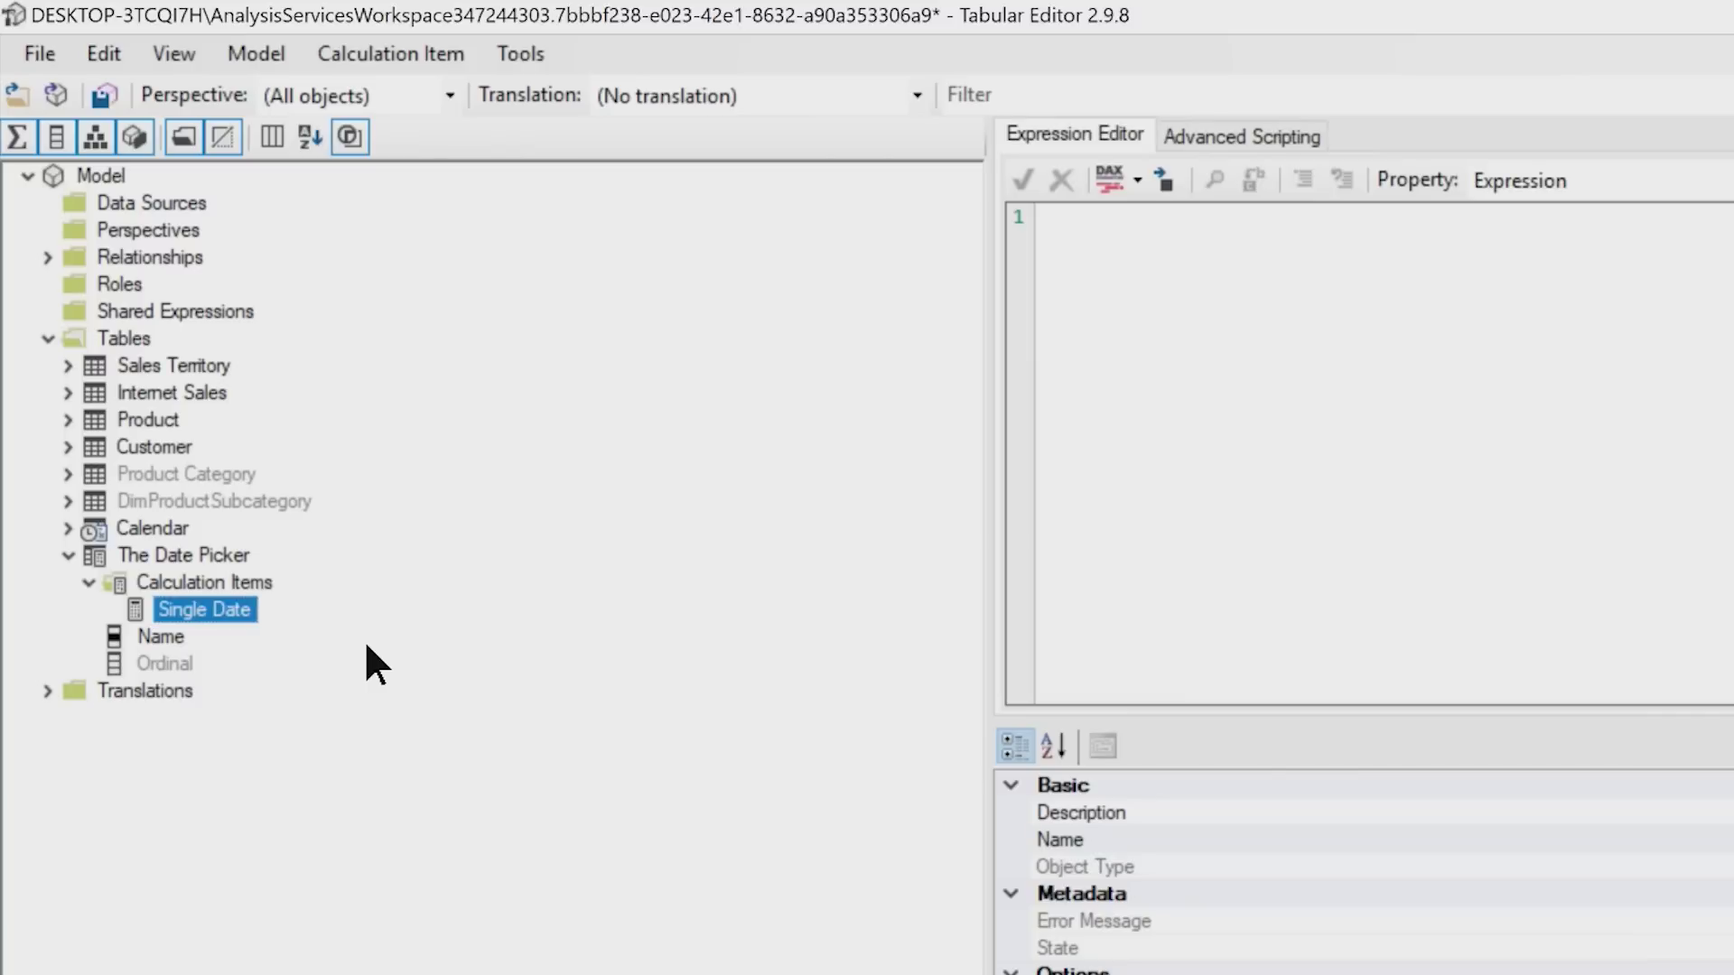
pyautogui.click(1277, 387)
pyautogui.hotkey('ctrl', 'v')
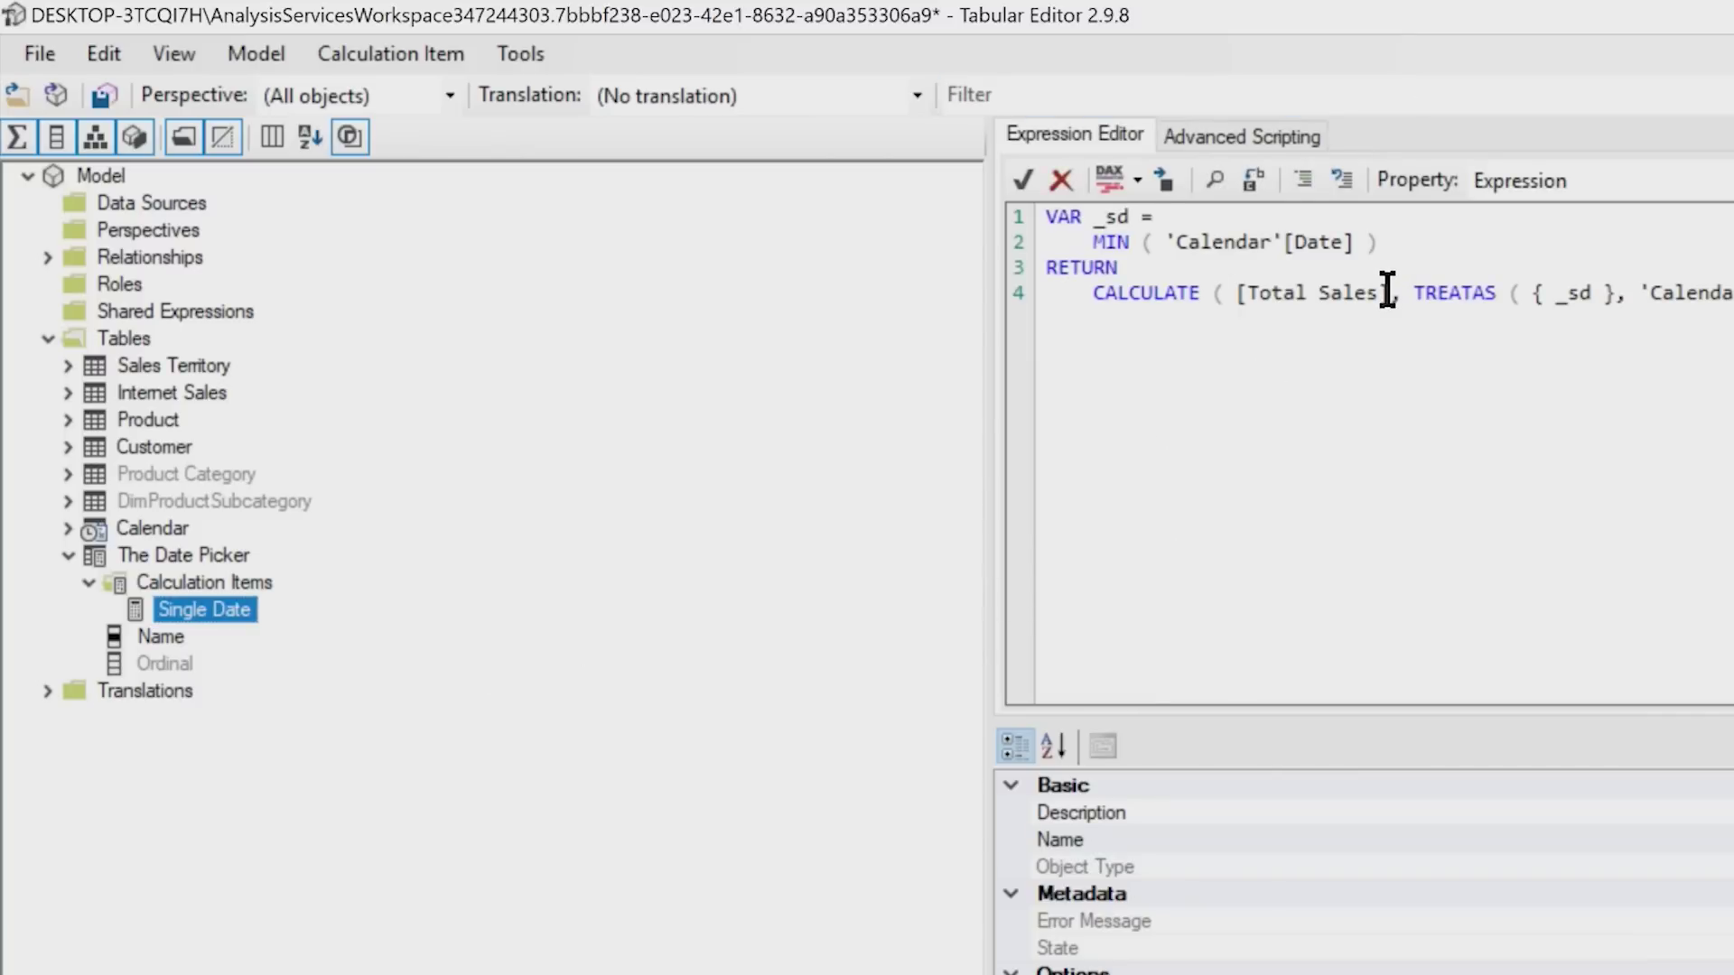
# Replace [Total Sales] with SELECTEDMEASURE() and reformat the expression with Short line formatting.
pyautogui.moveTo(1393, 298); pyautogui.dragTo(1238, 291)
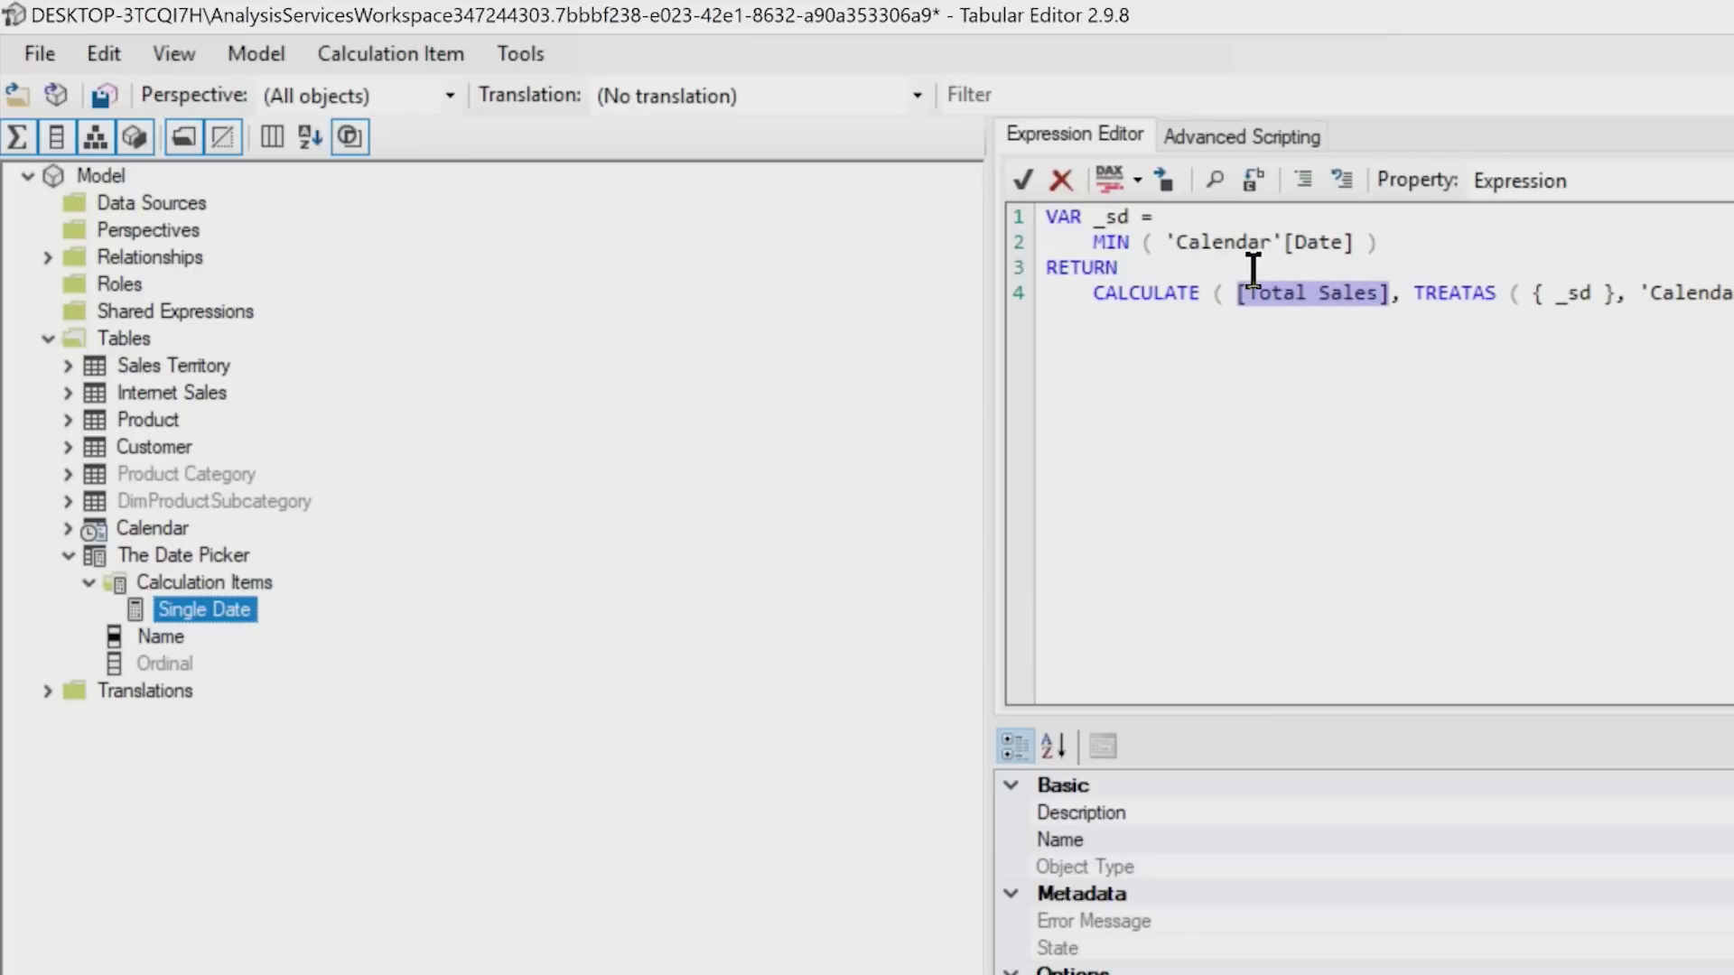
pyautogui.write('M')
pyautogui.write('ELECTEDMEA')
pyautogui.write('SURE')
pyautogui.write('()')
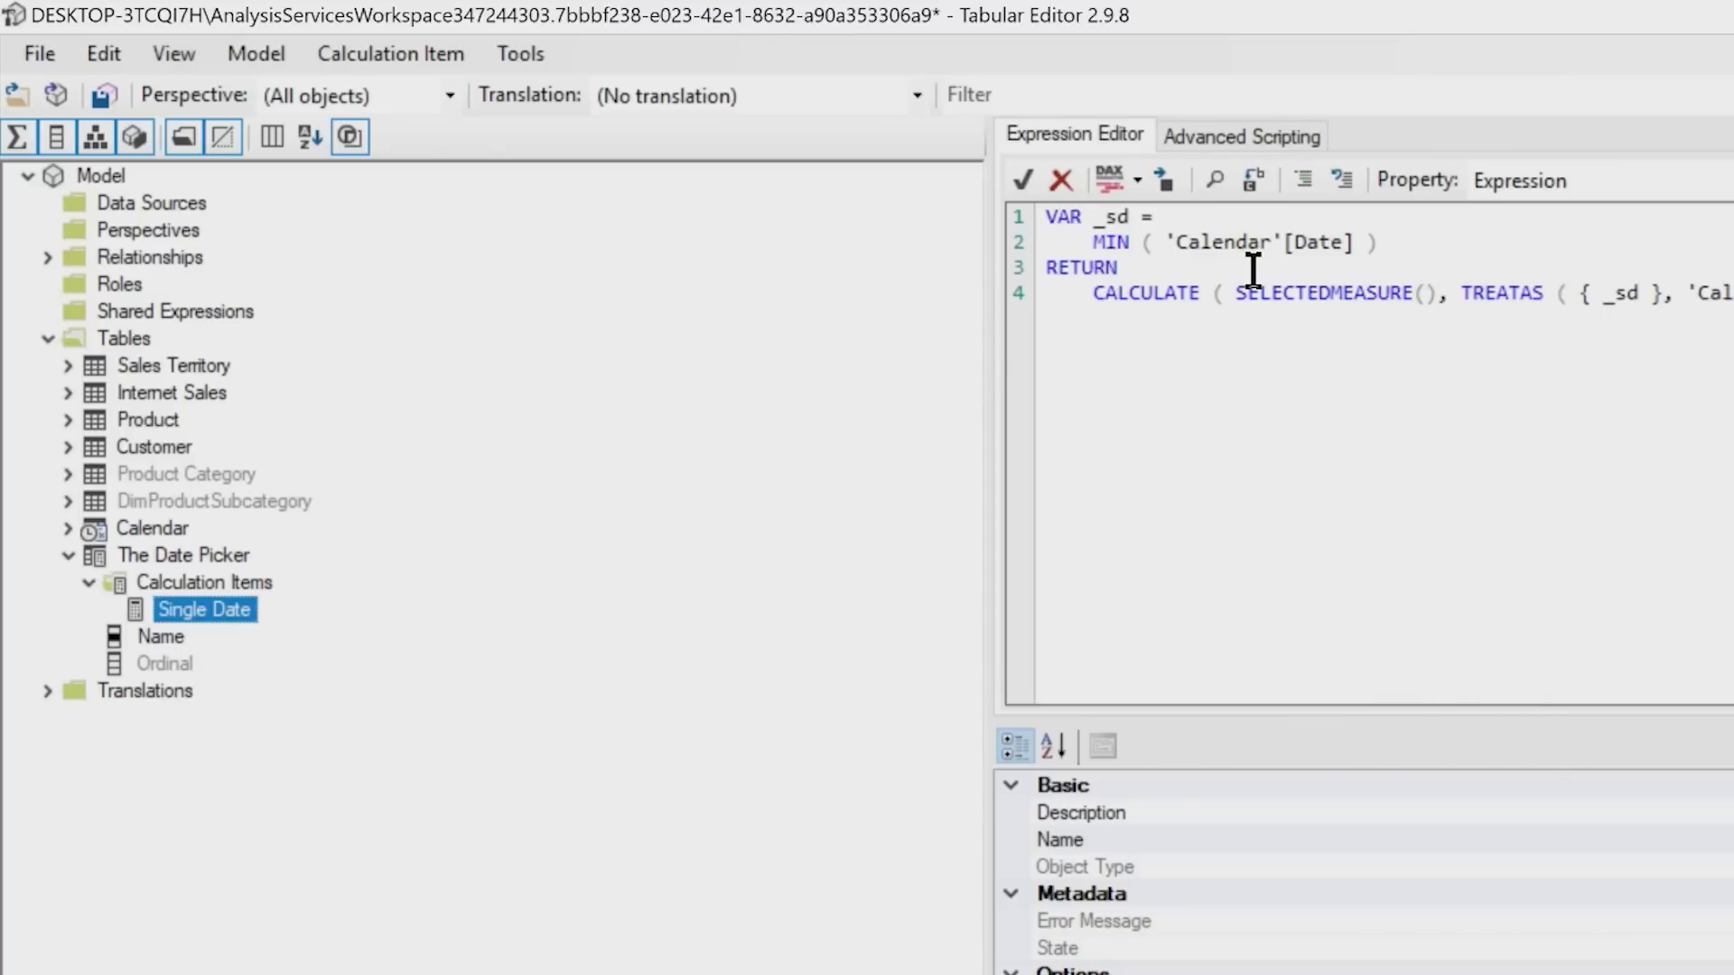
pyautogui.click(1138, 180)
pyautogui.click(1143, 245)
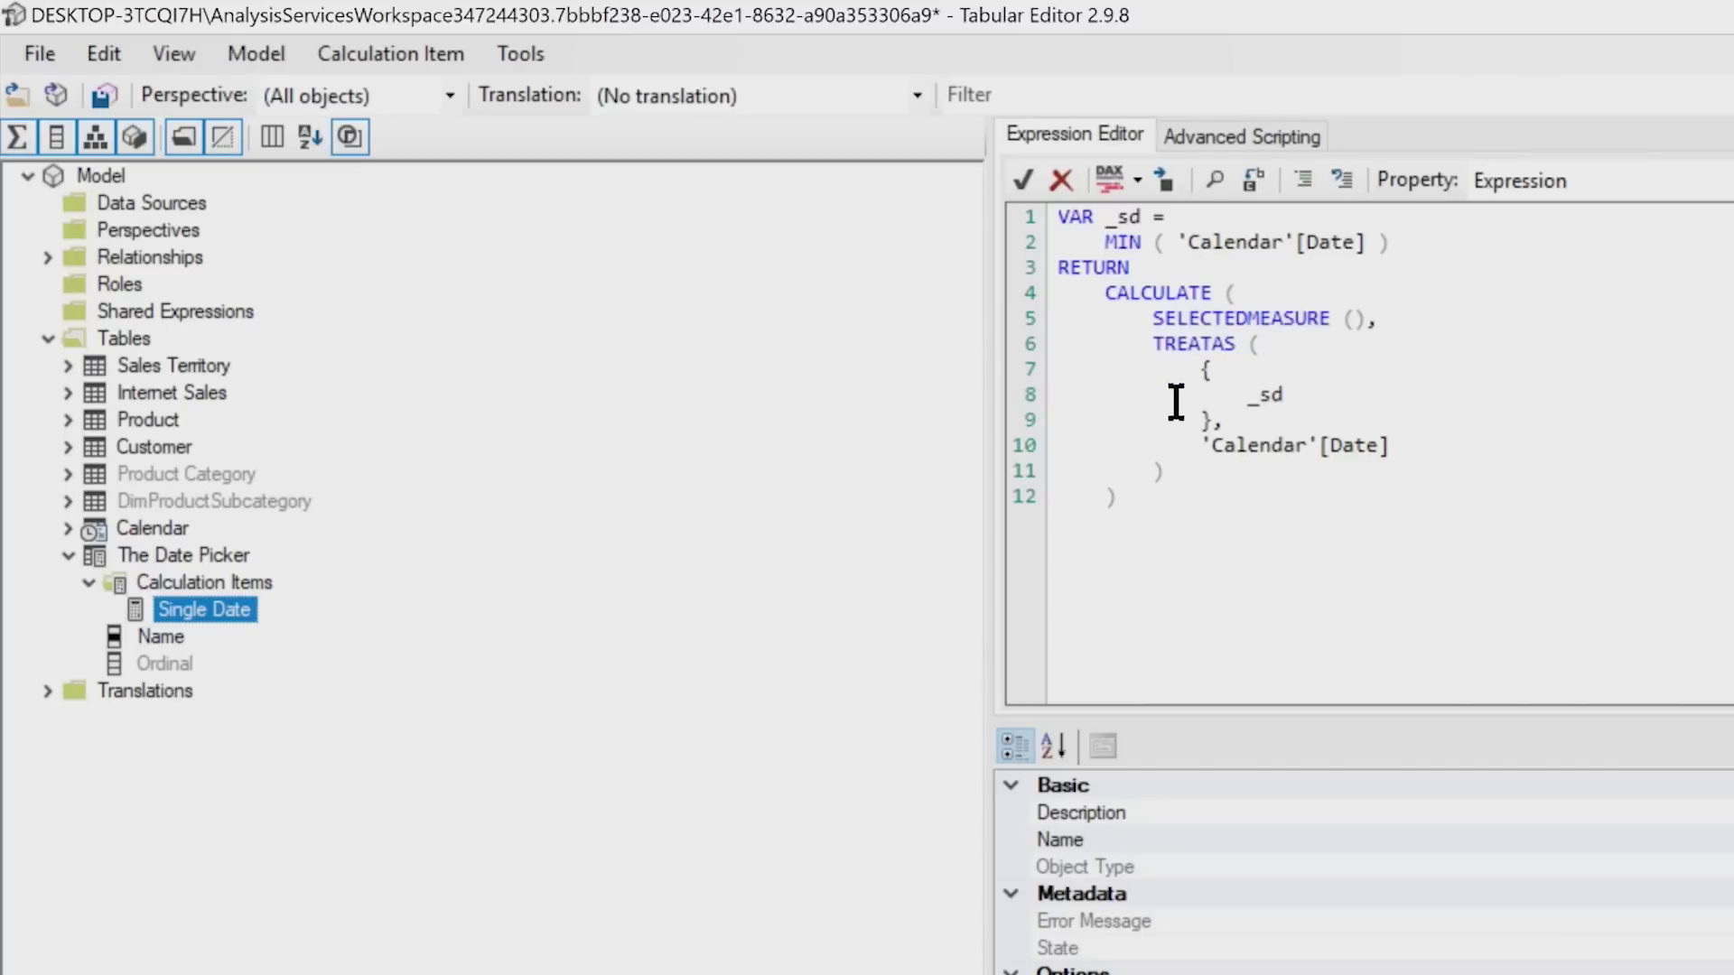
# Save the model changes to the connected database.
pyautogui.click(103, 106)
pyautogui.click(51, 49)
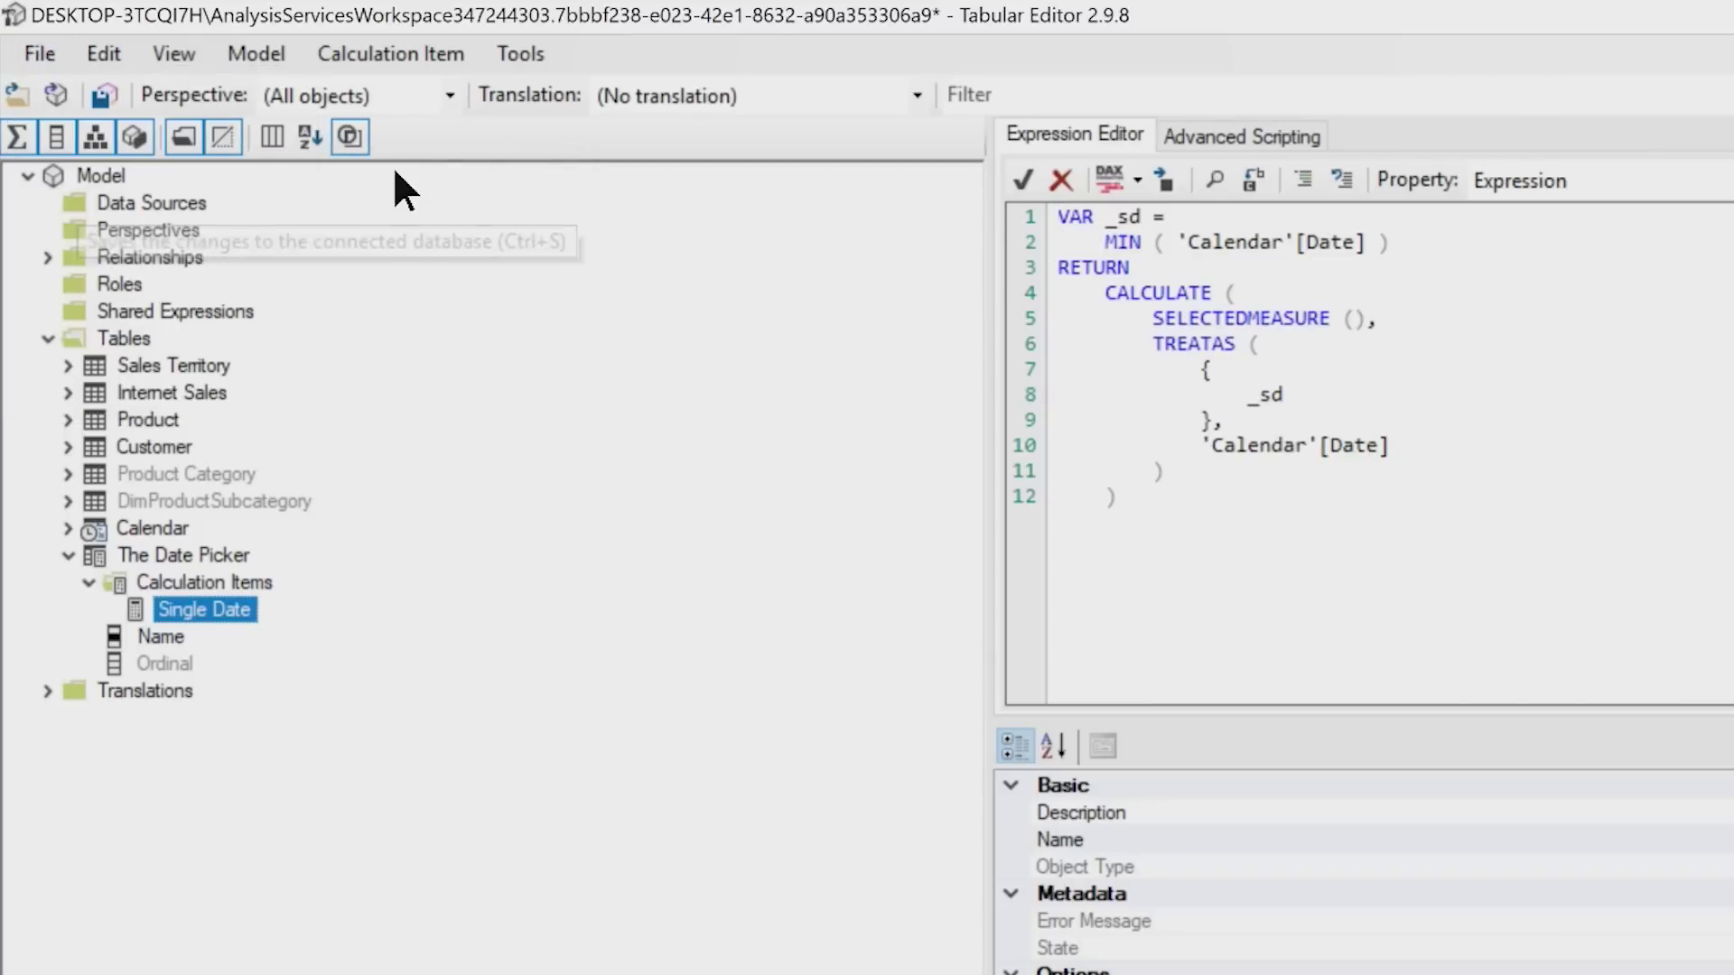
pyautogui.click(102, 106)
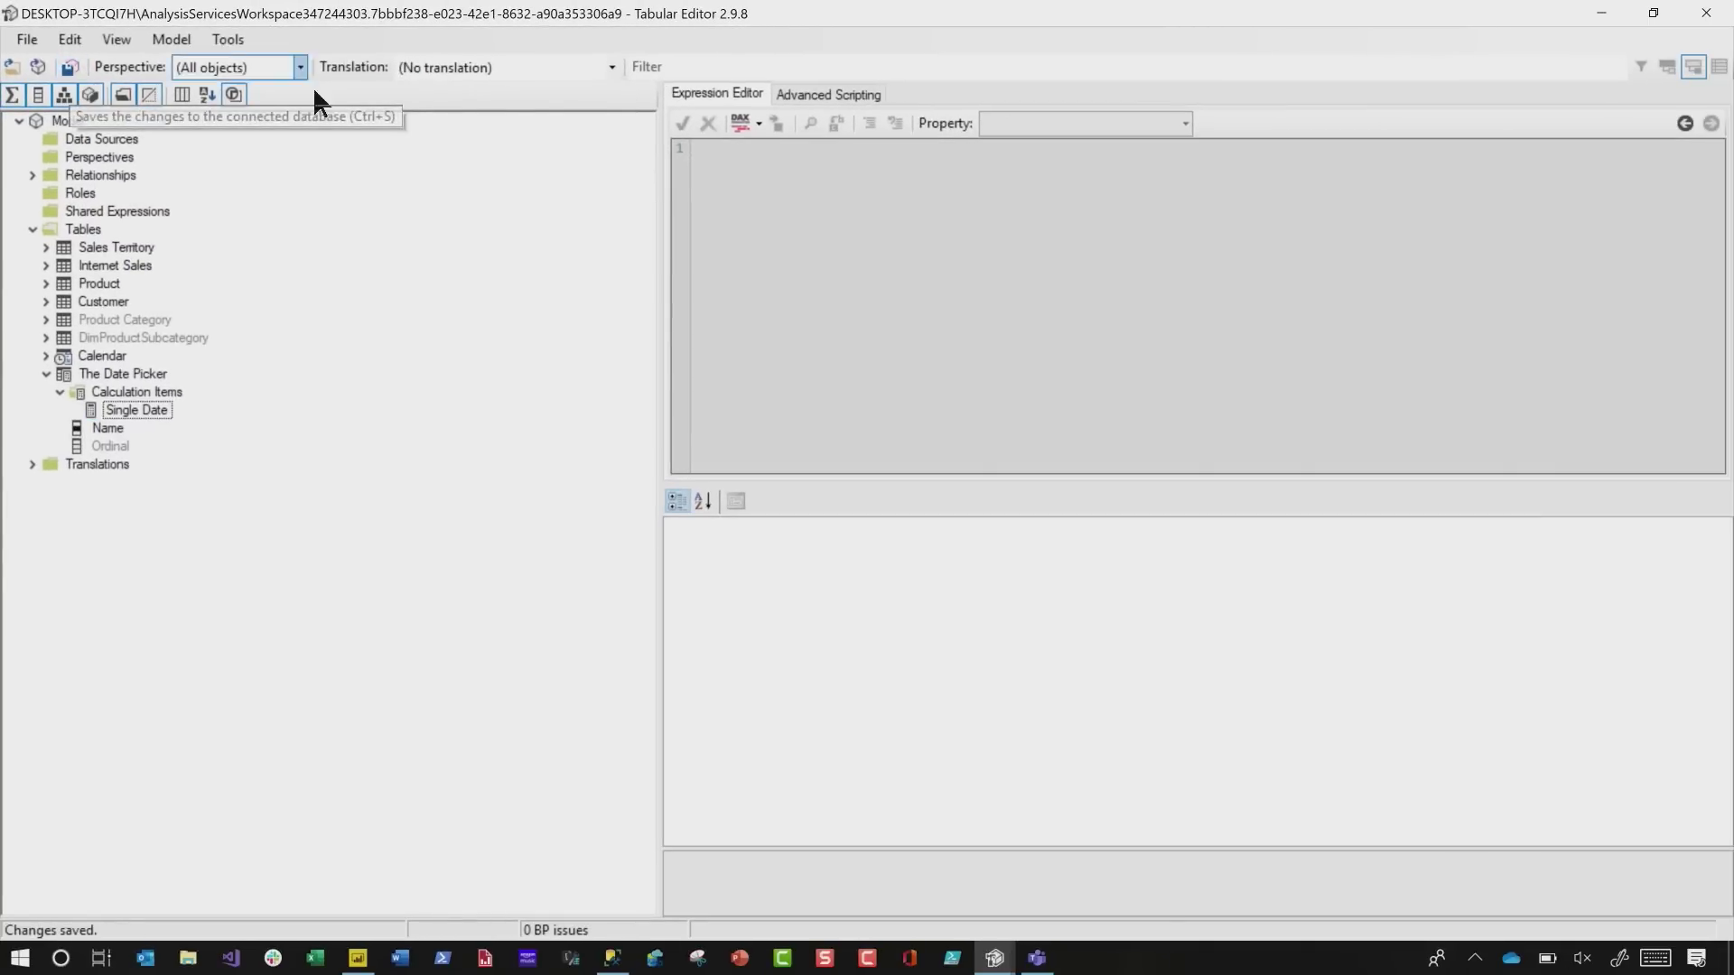
# Return to Power BI, refresh to load the calculation group, and go to the Final page.
pyautogui.click(1608, 19)
pyautogui.click(1148, 201)
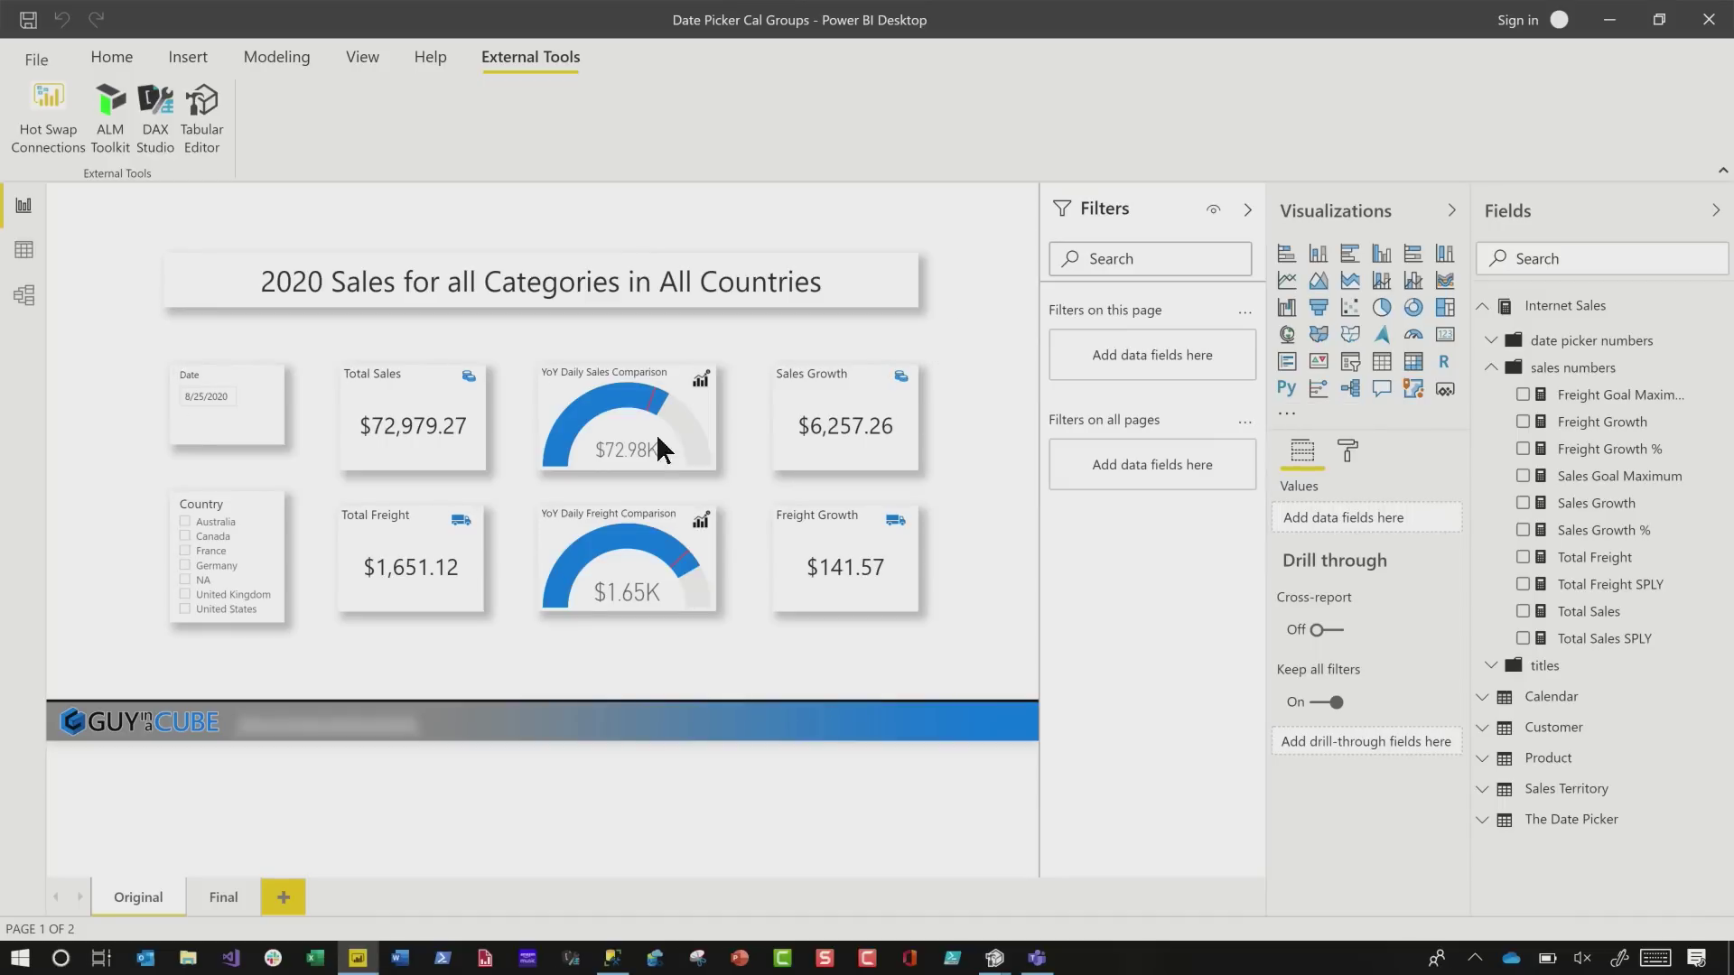
pyautogui.click(216, 898)
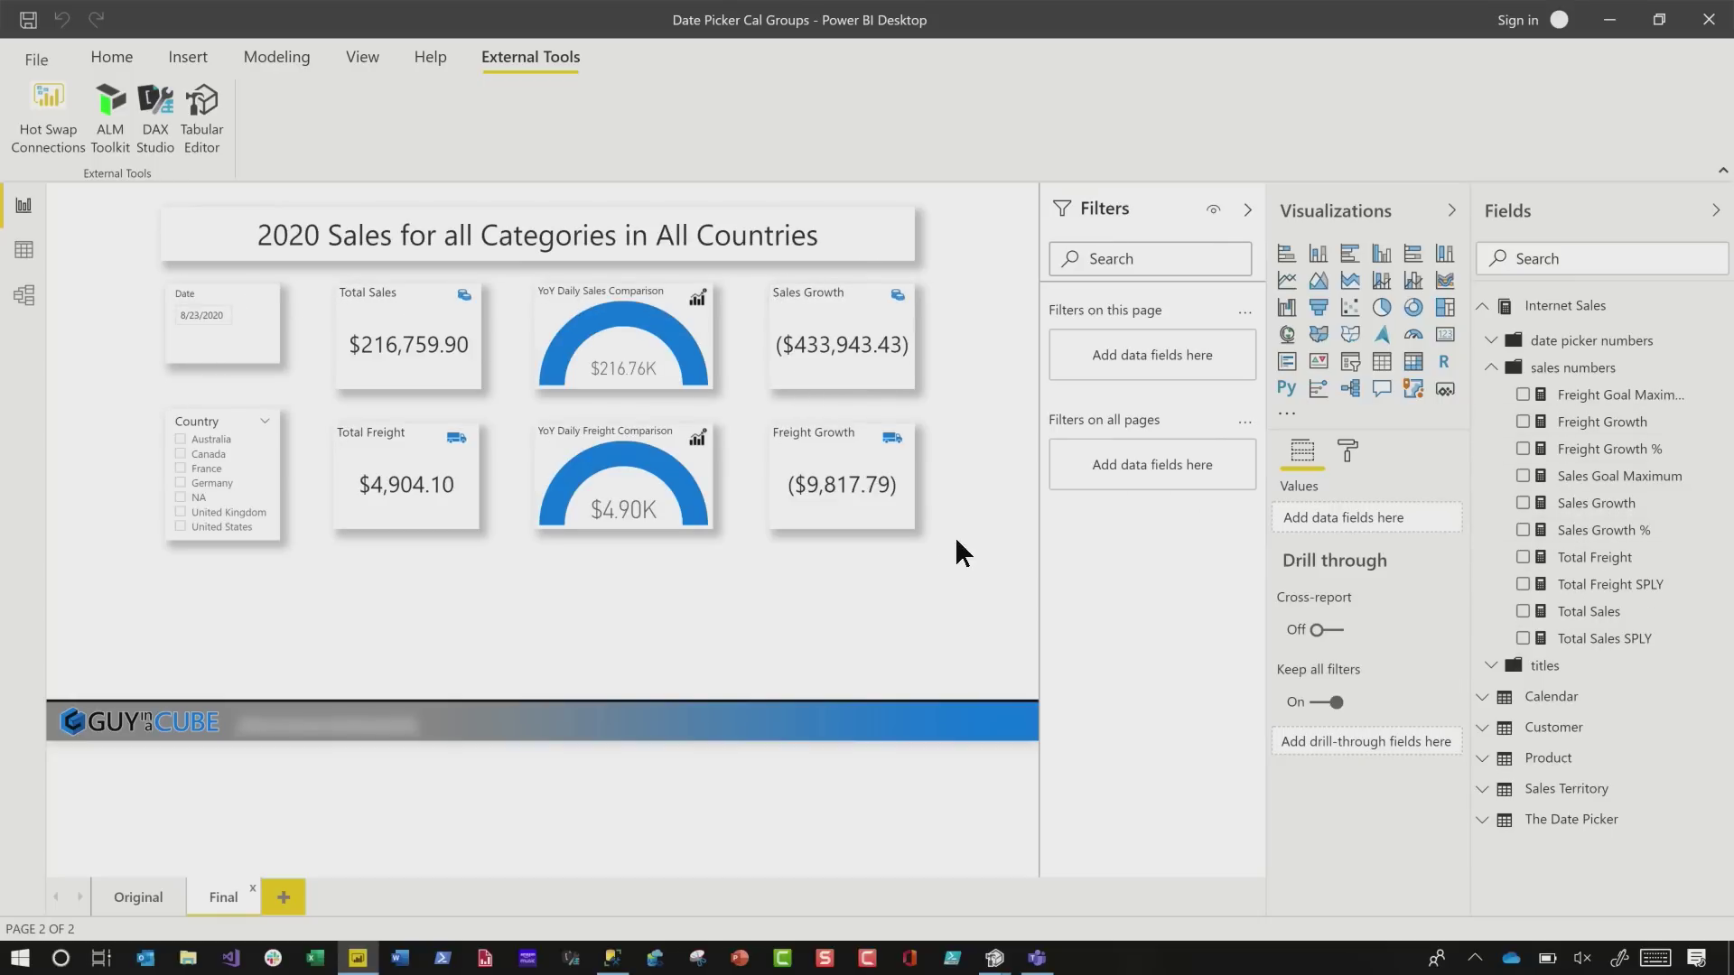
# Check which field the Total Sales card uses, then deselect the card.
pyautogui.click(457, 359)
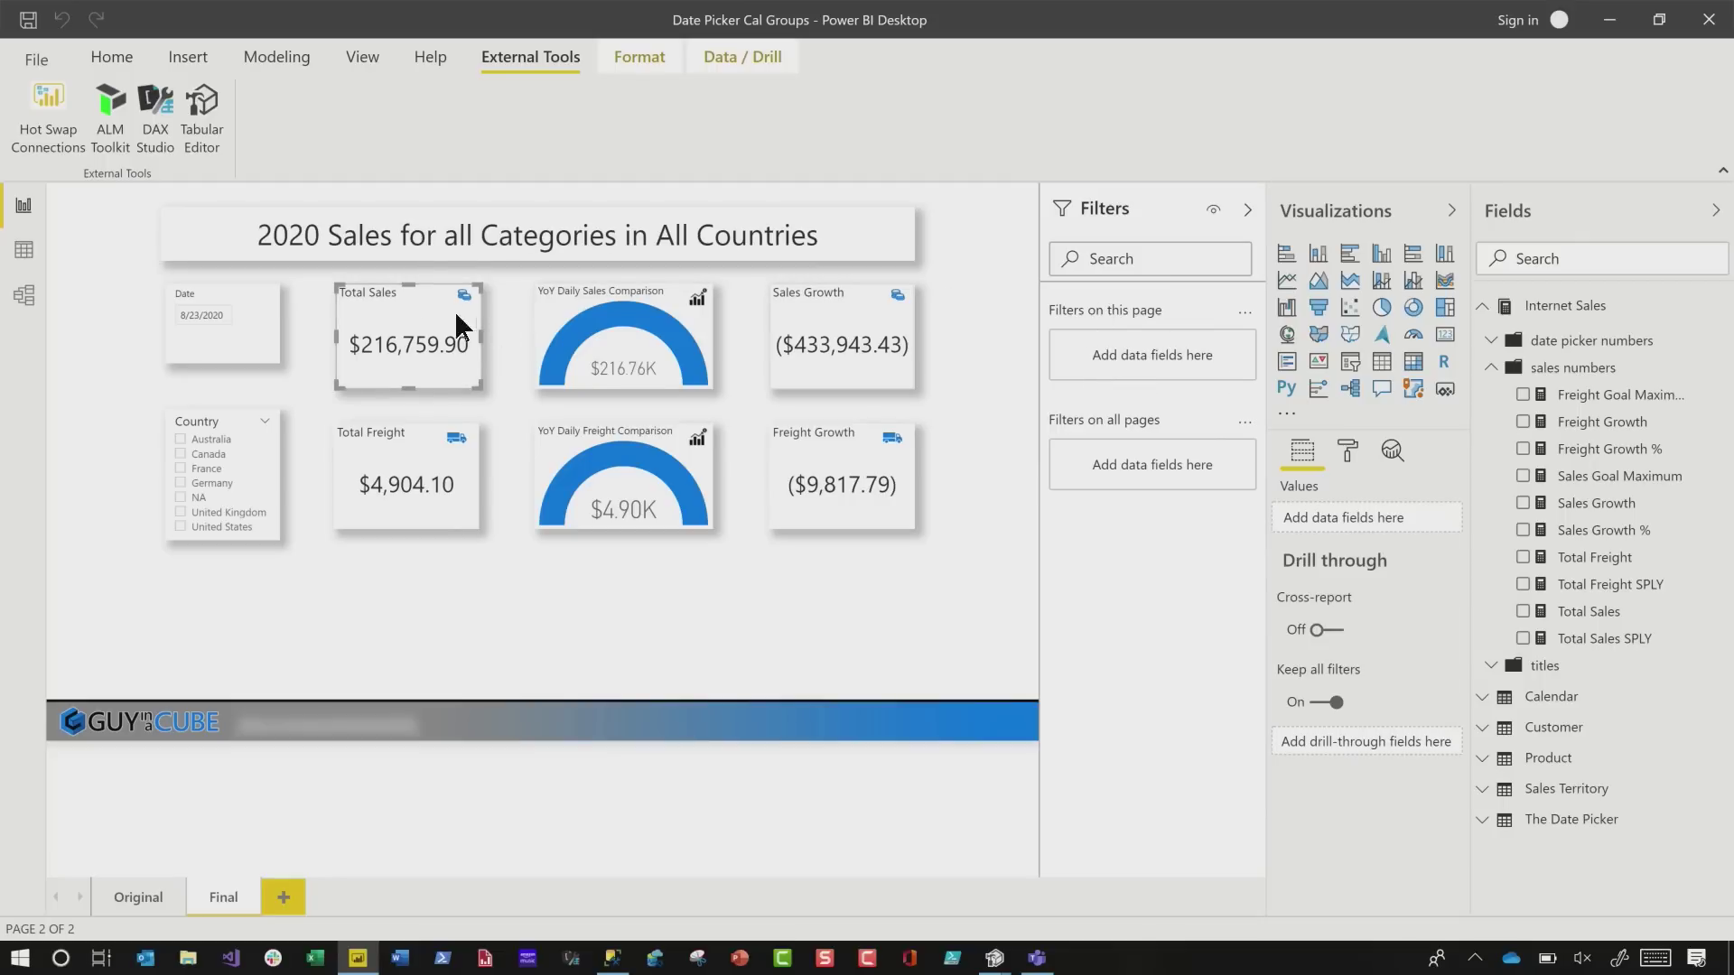
pyautogui.click(413, 316)
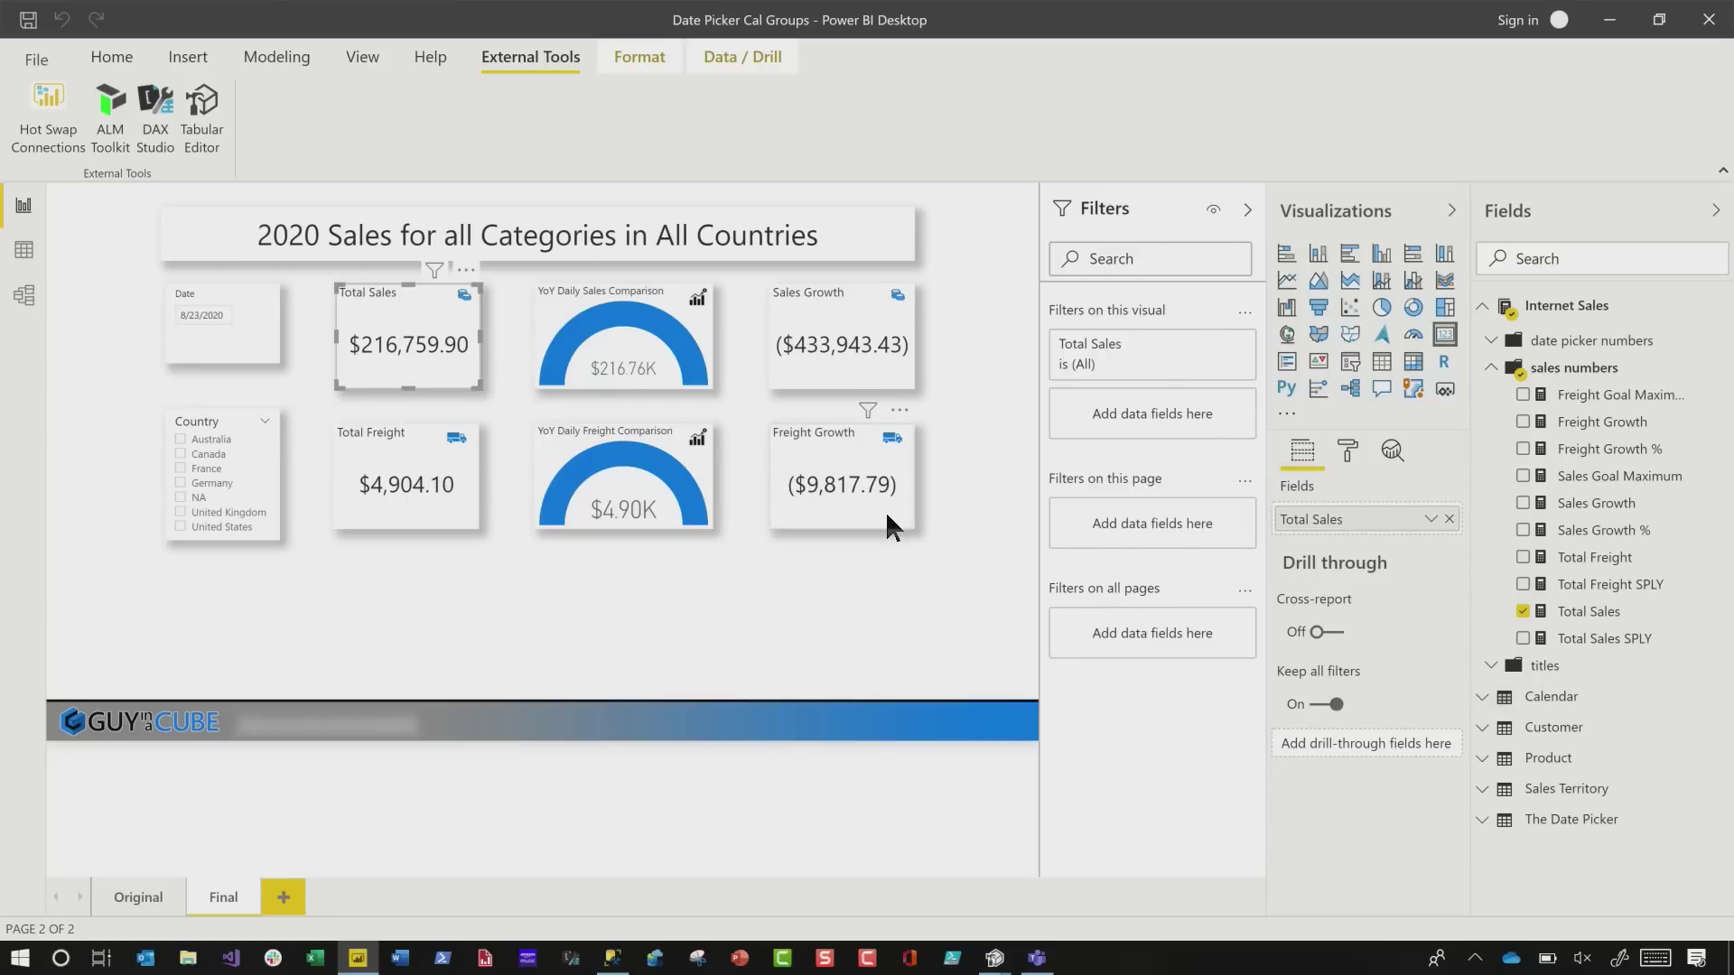
pyautogui.click(934, 596)
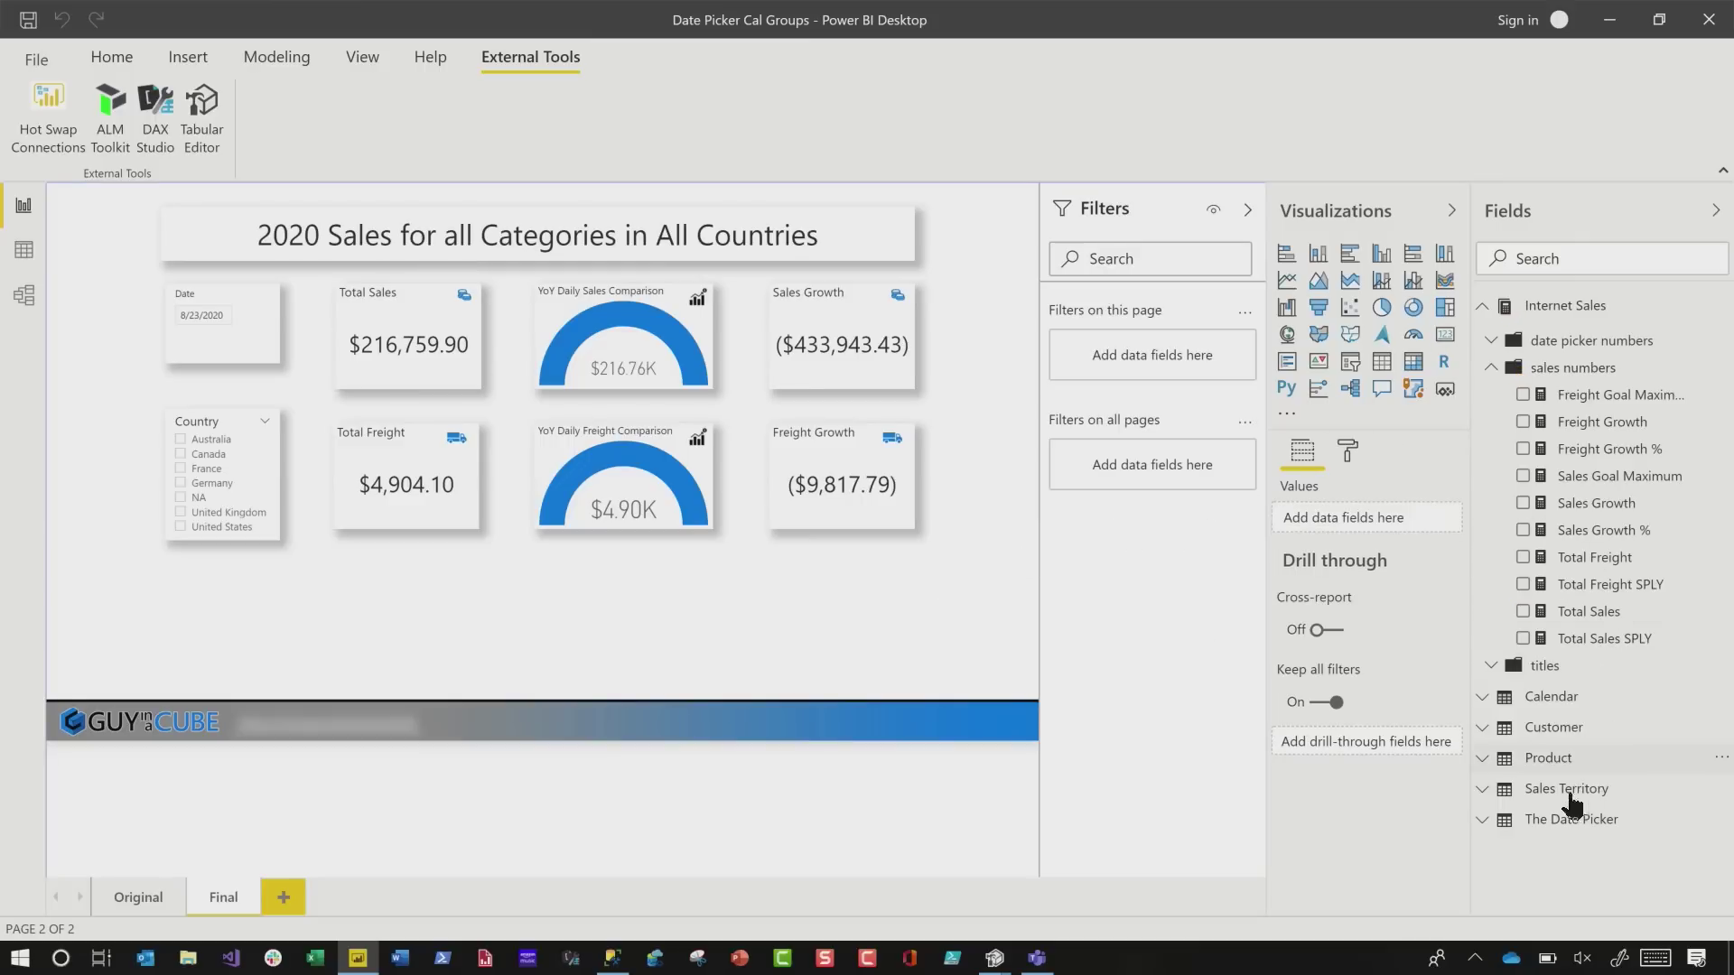
# Add The Date Picker's Name as a page filter set to Single Date, and pick 8/25/2020.
pyautogui.click(1482, 820)
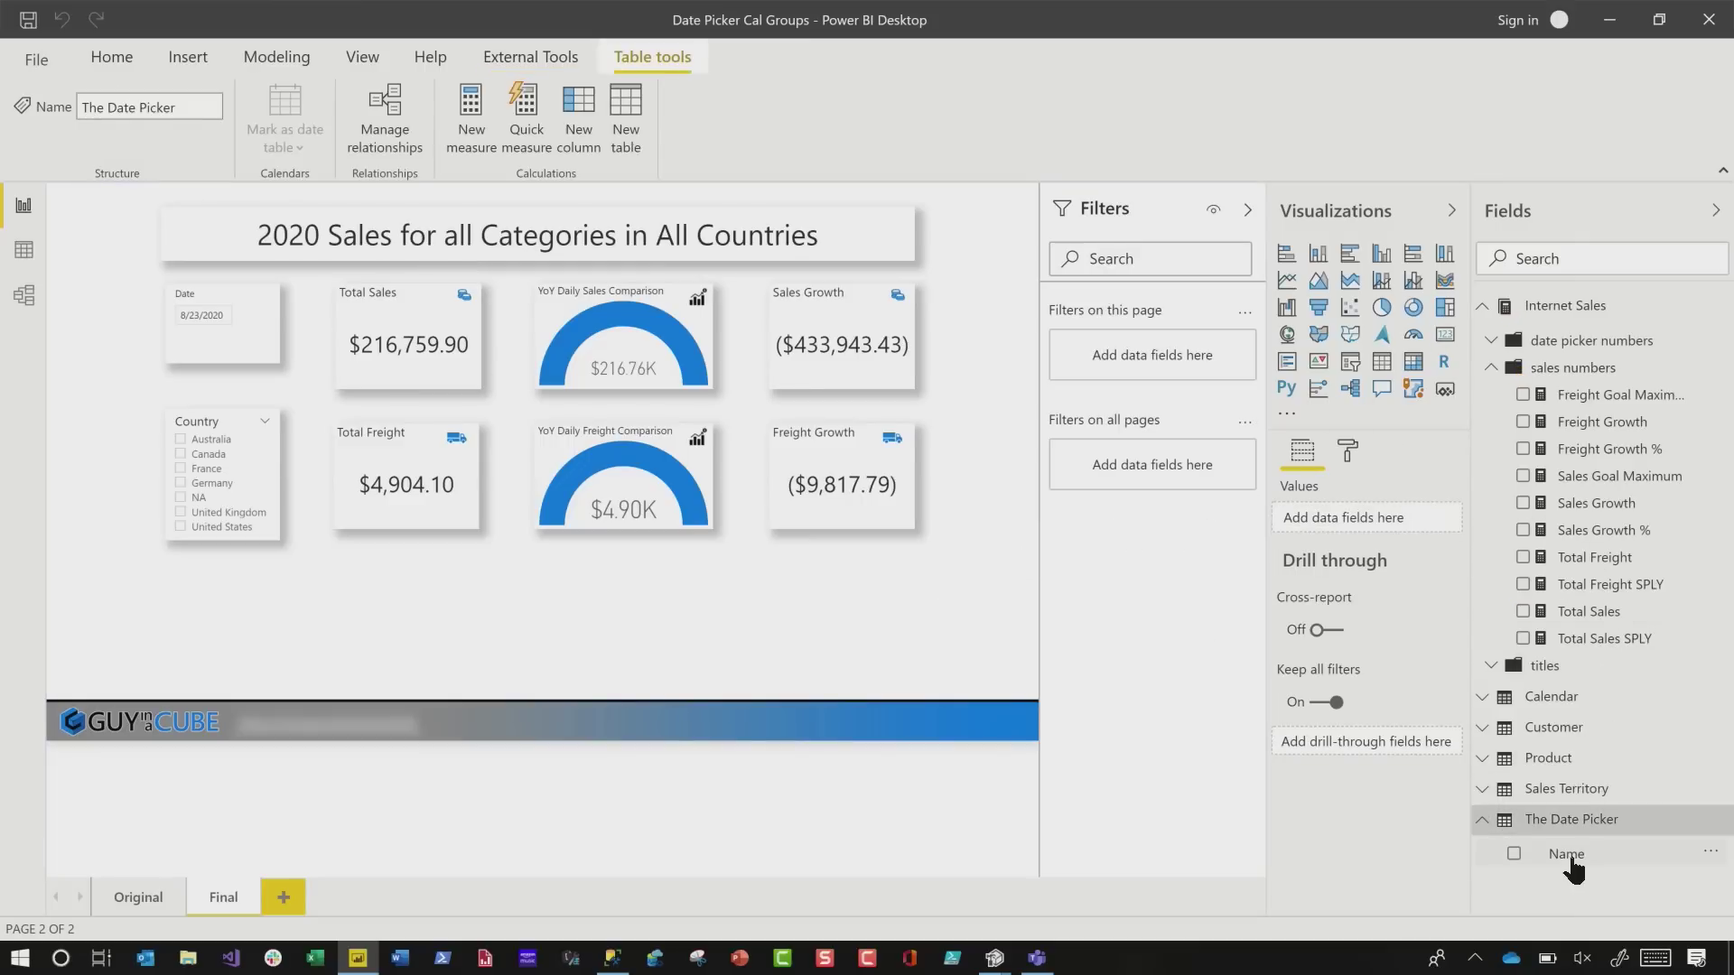
pyautogui.moveTo(1571, 867); pyautogui.dragTo(1147, 341)
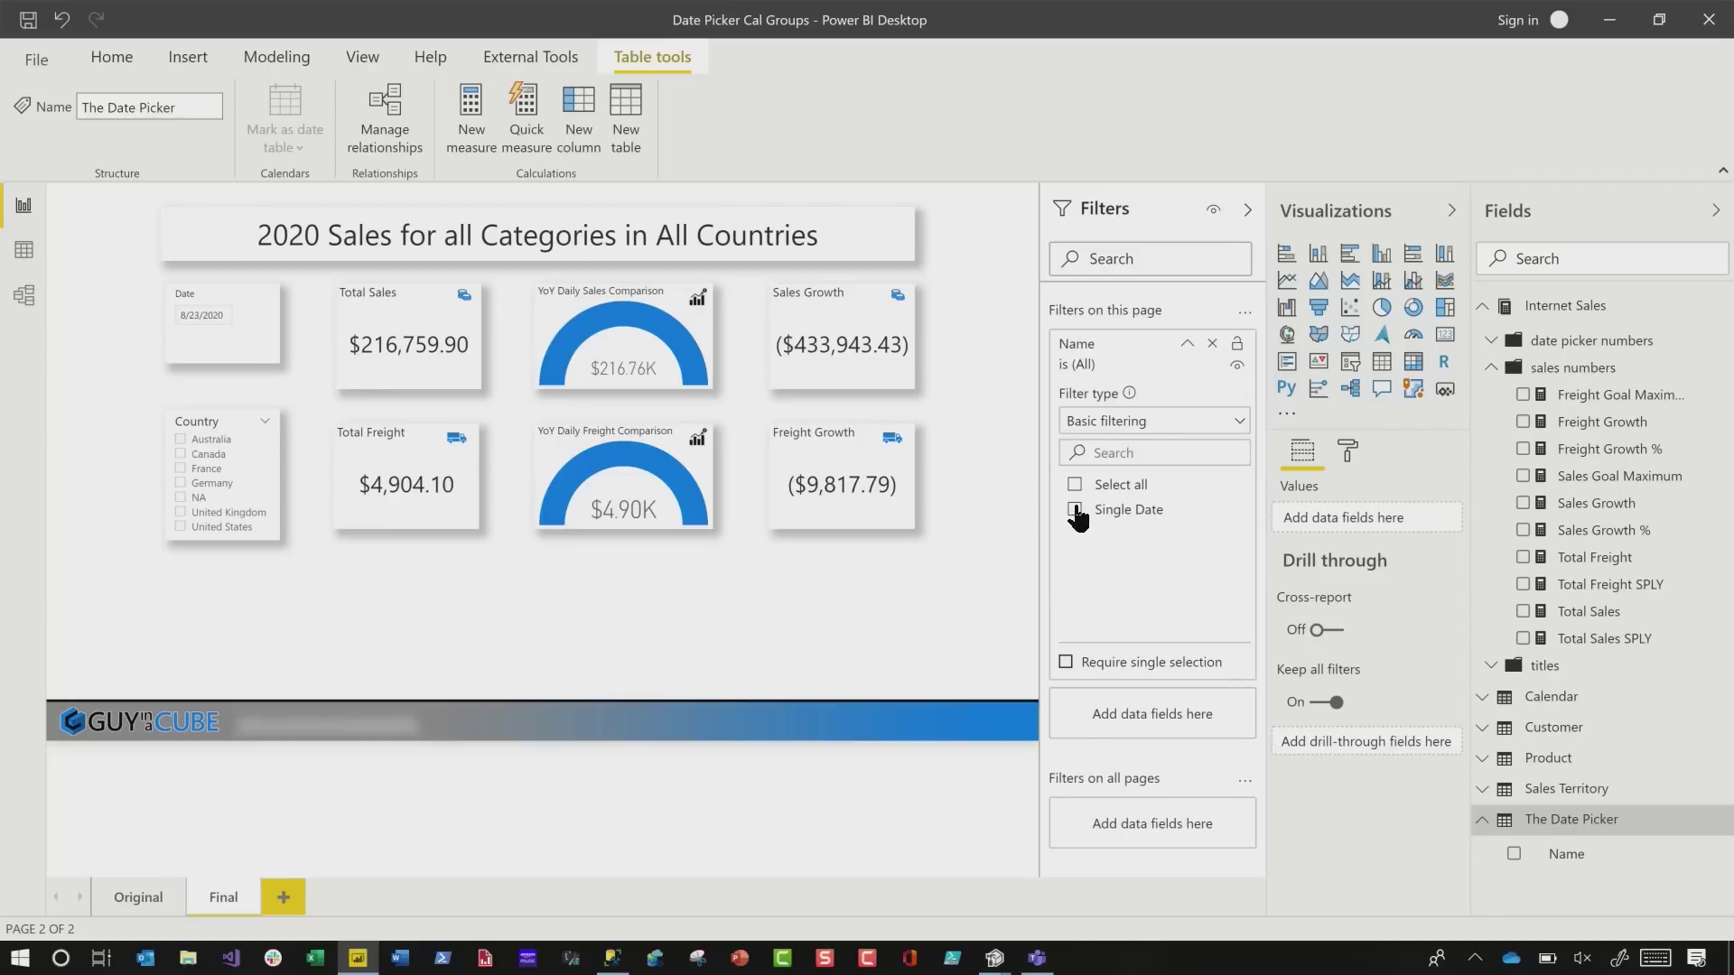
pyautogui.click(1076, 510)
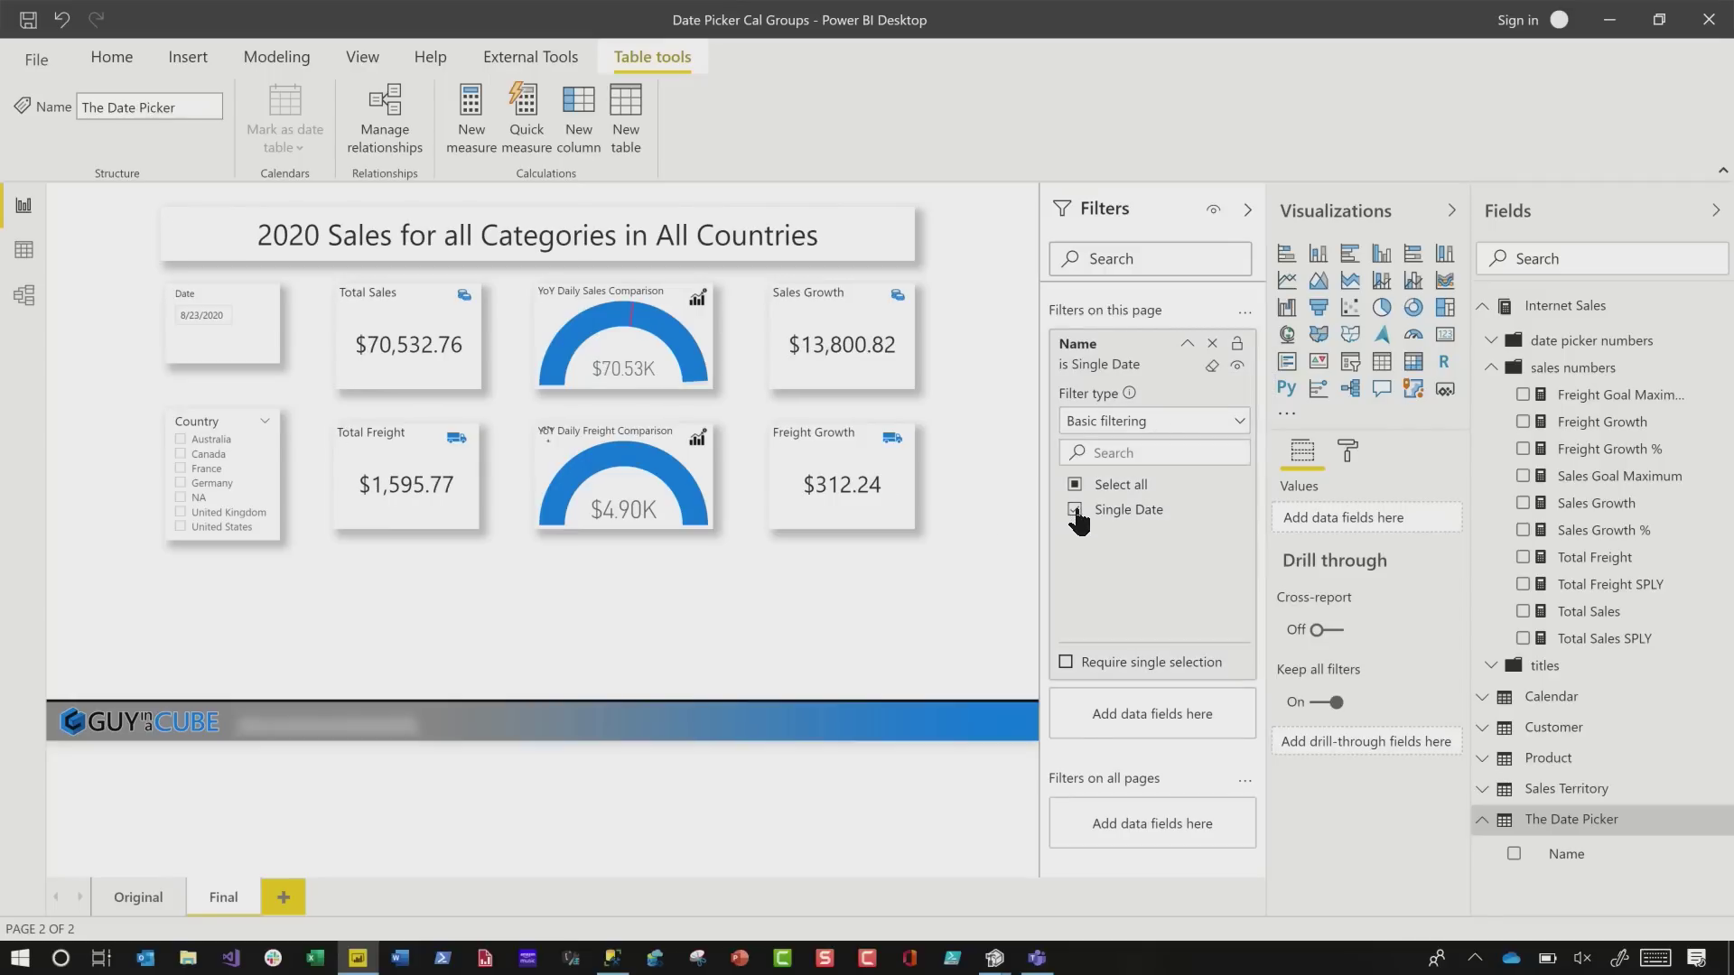
pyautogui.click(192, 321)
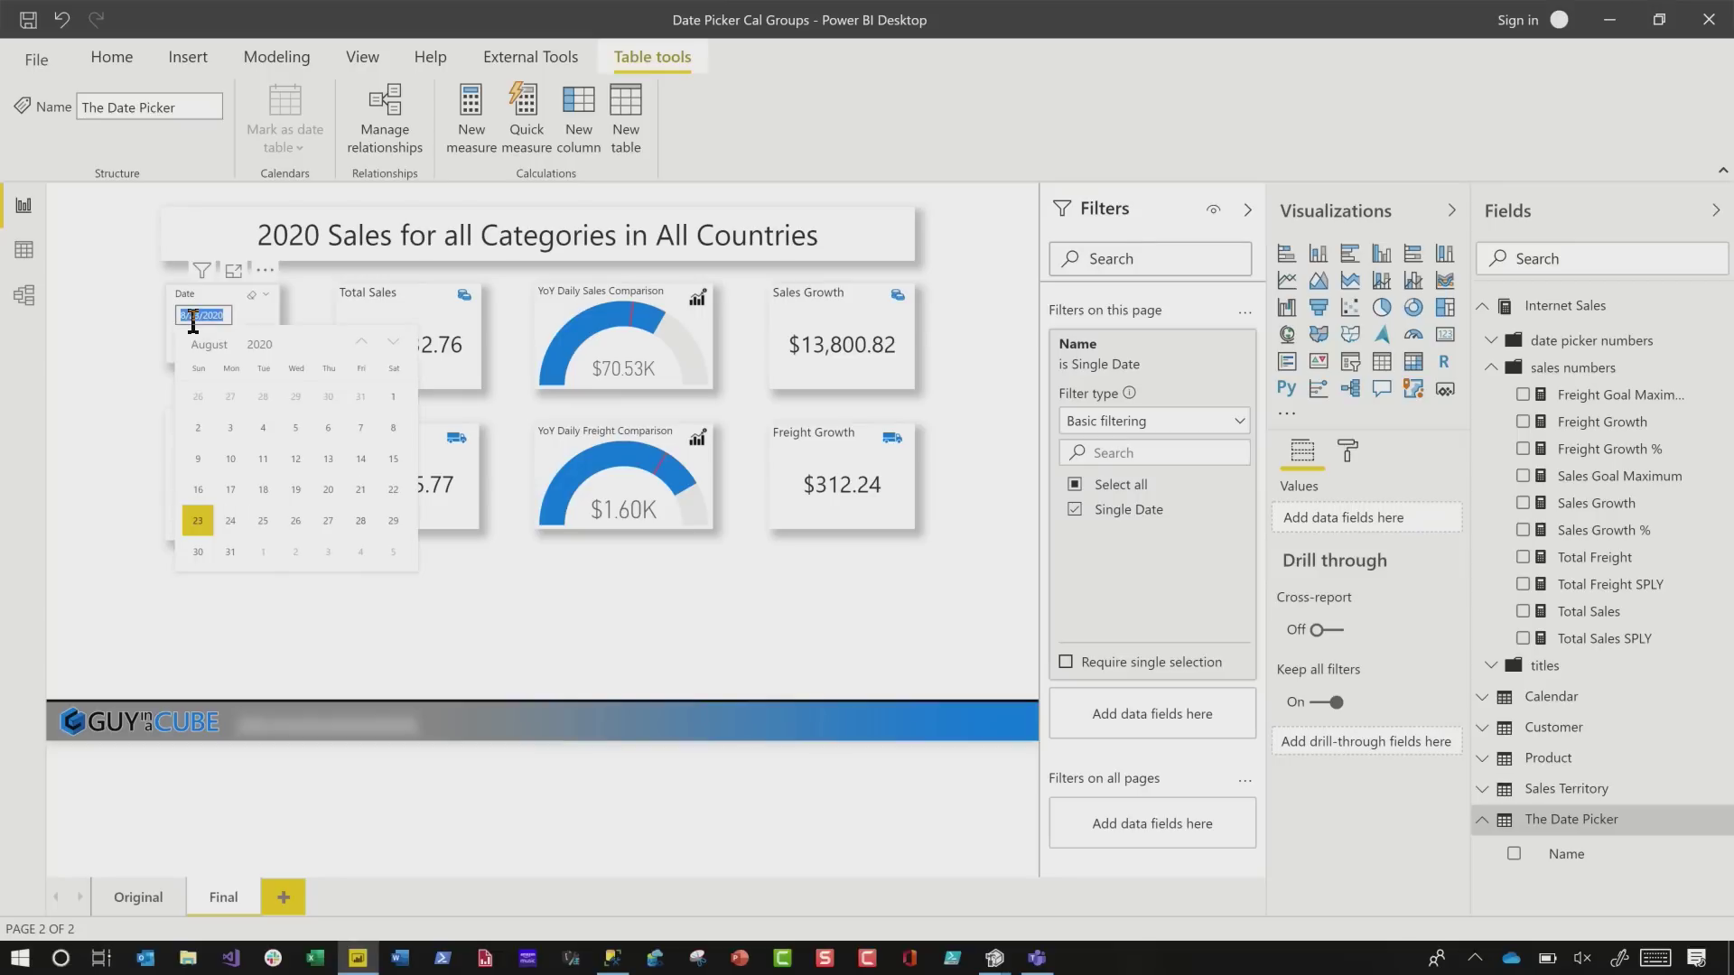
pyautogui.click(263, 522)
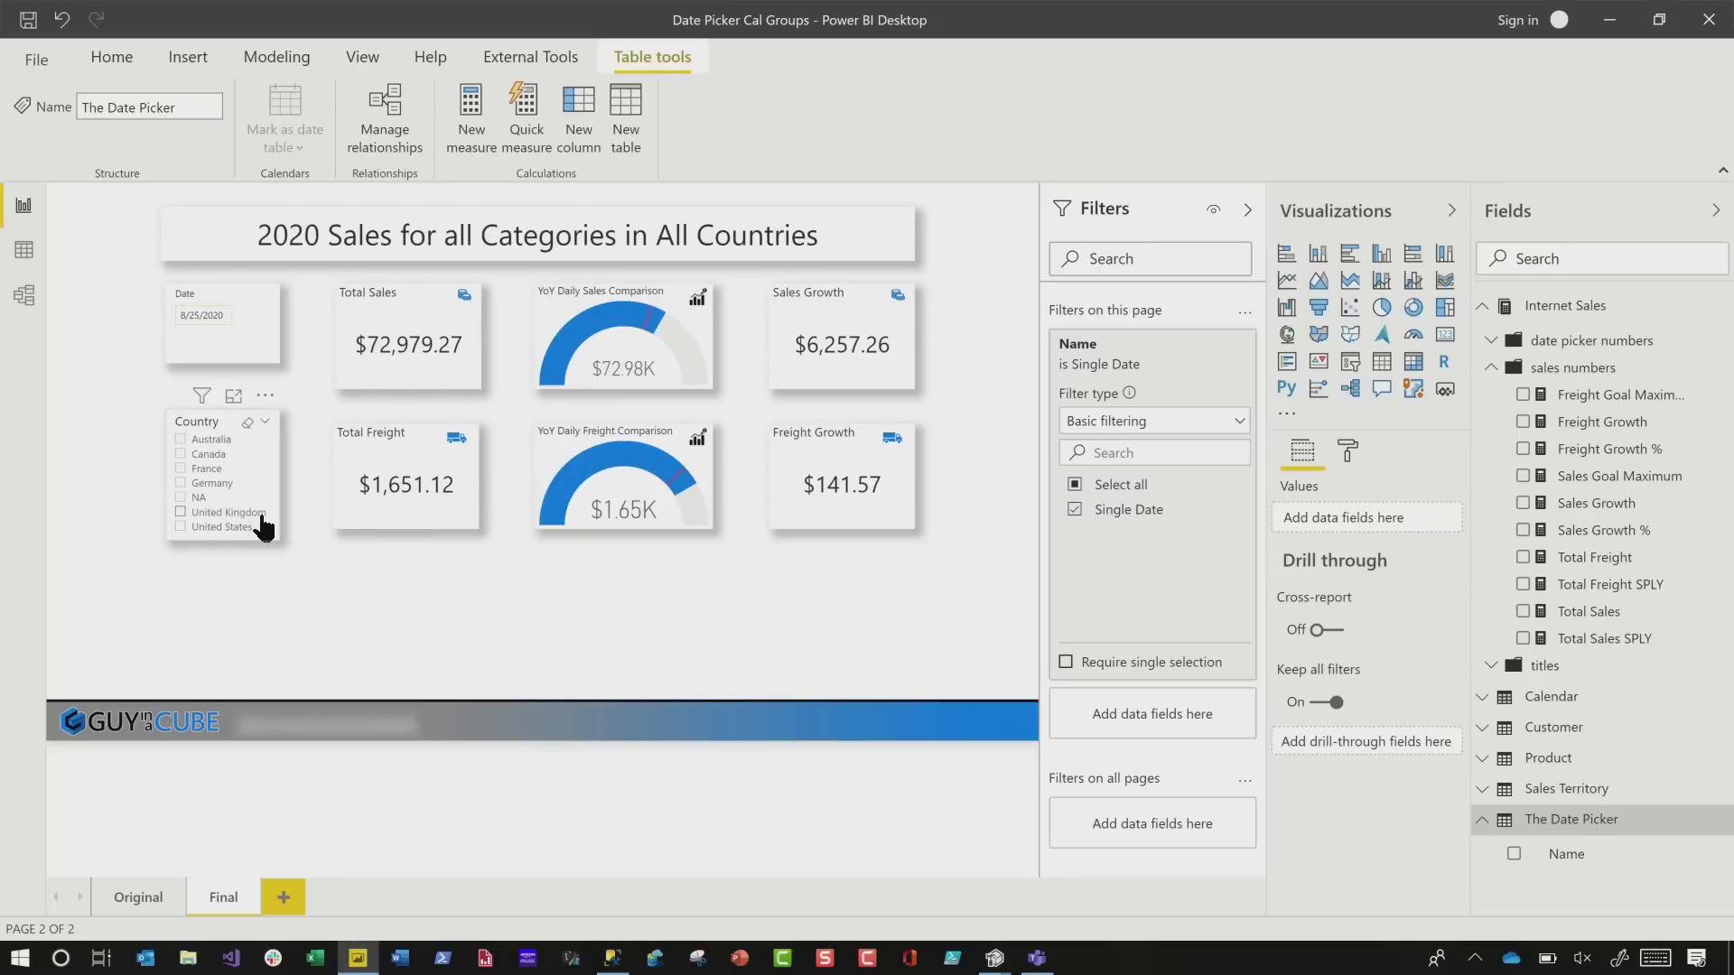